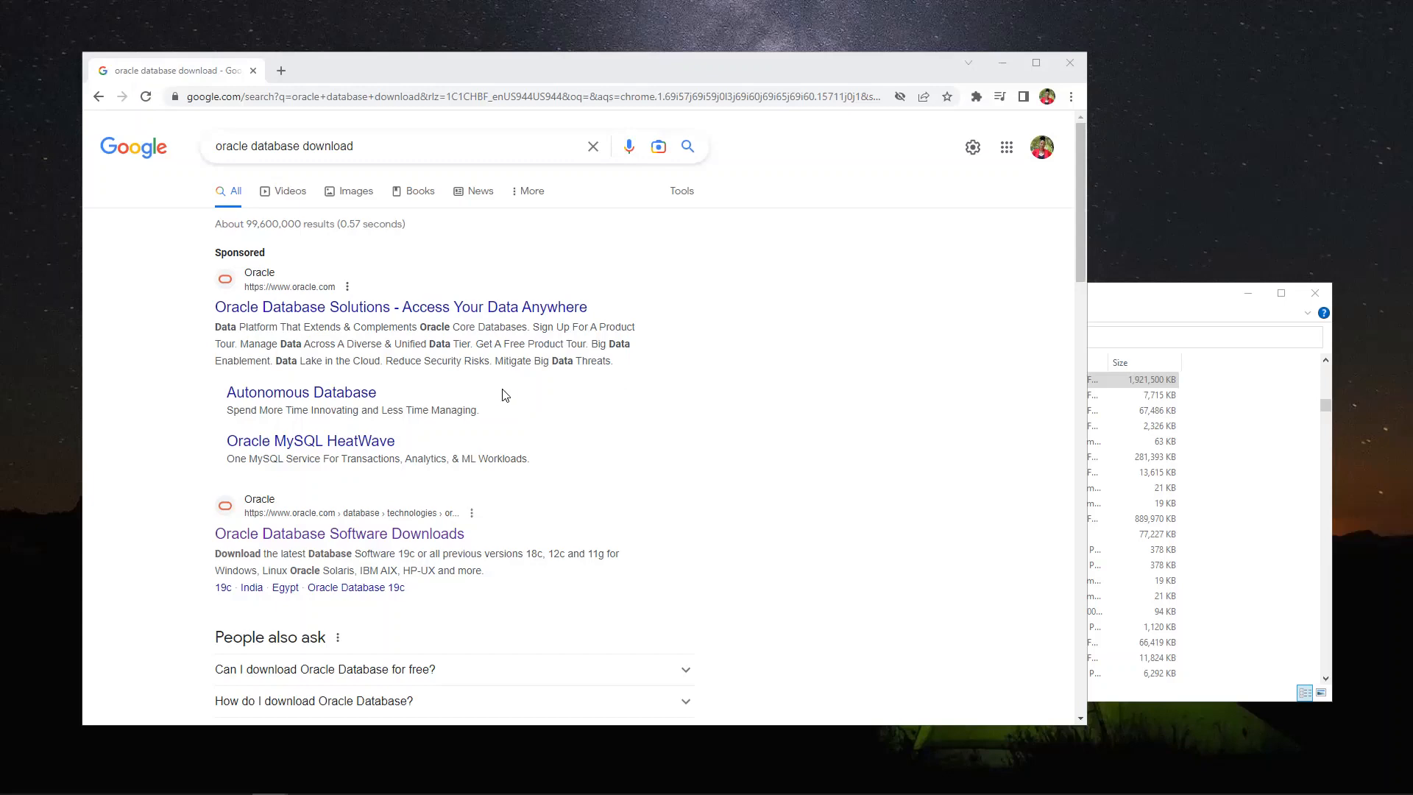
# Scroll the 'oracle database download' results to Oracle's Database Software Downloads link
pyautogui.scroll(-2, 276, 447)
pyautogui.scroll(2, 294, 294)
pyautogui.scroll(-1, 331, 538)
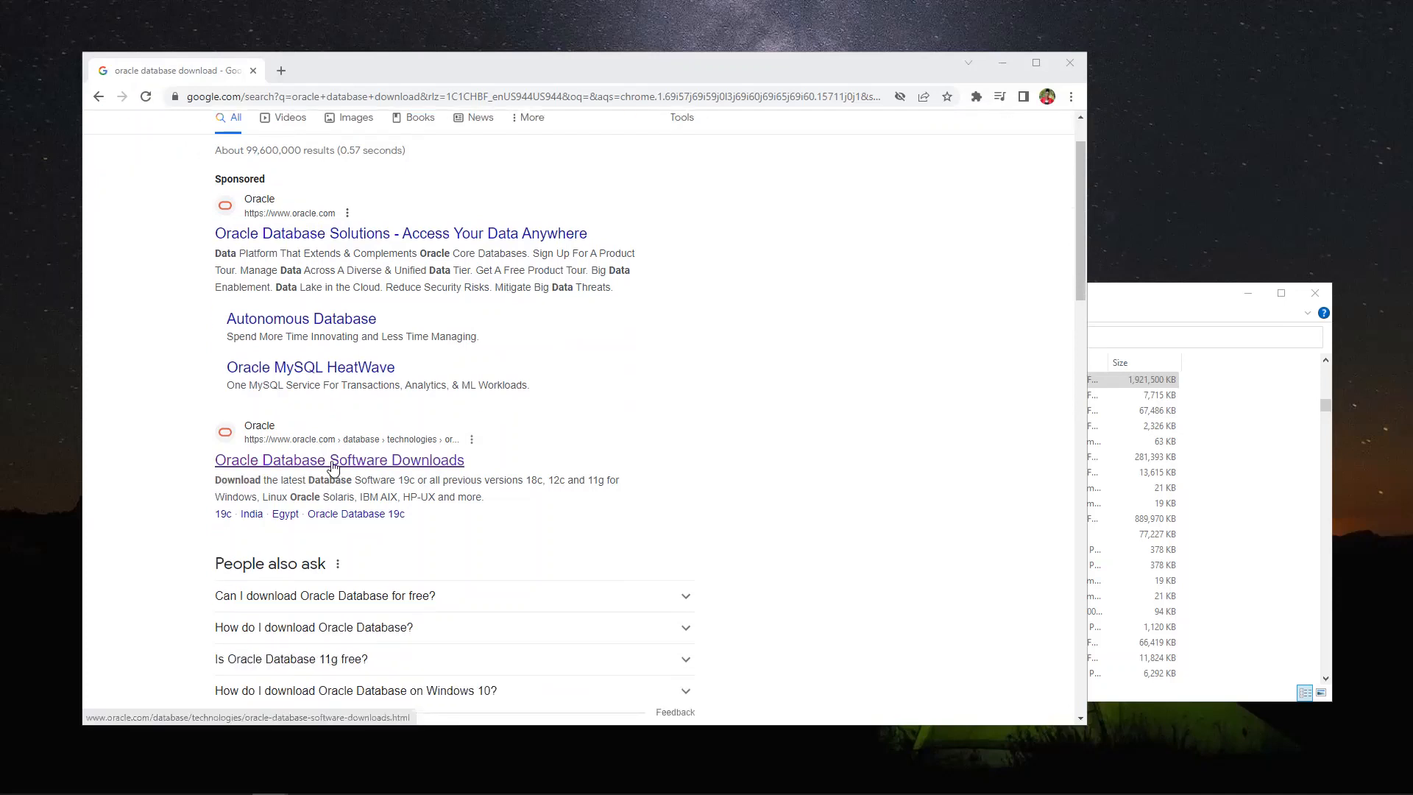
# Open Oracle Database Software Downloads and scroll past the 19c and 21c tables to Express Edition
pyautogui.click(345, 468)
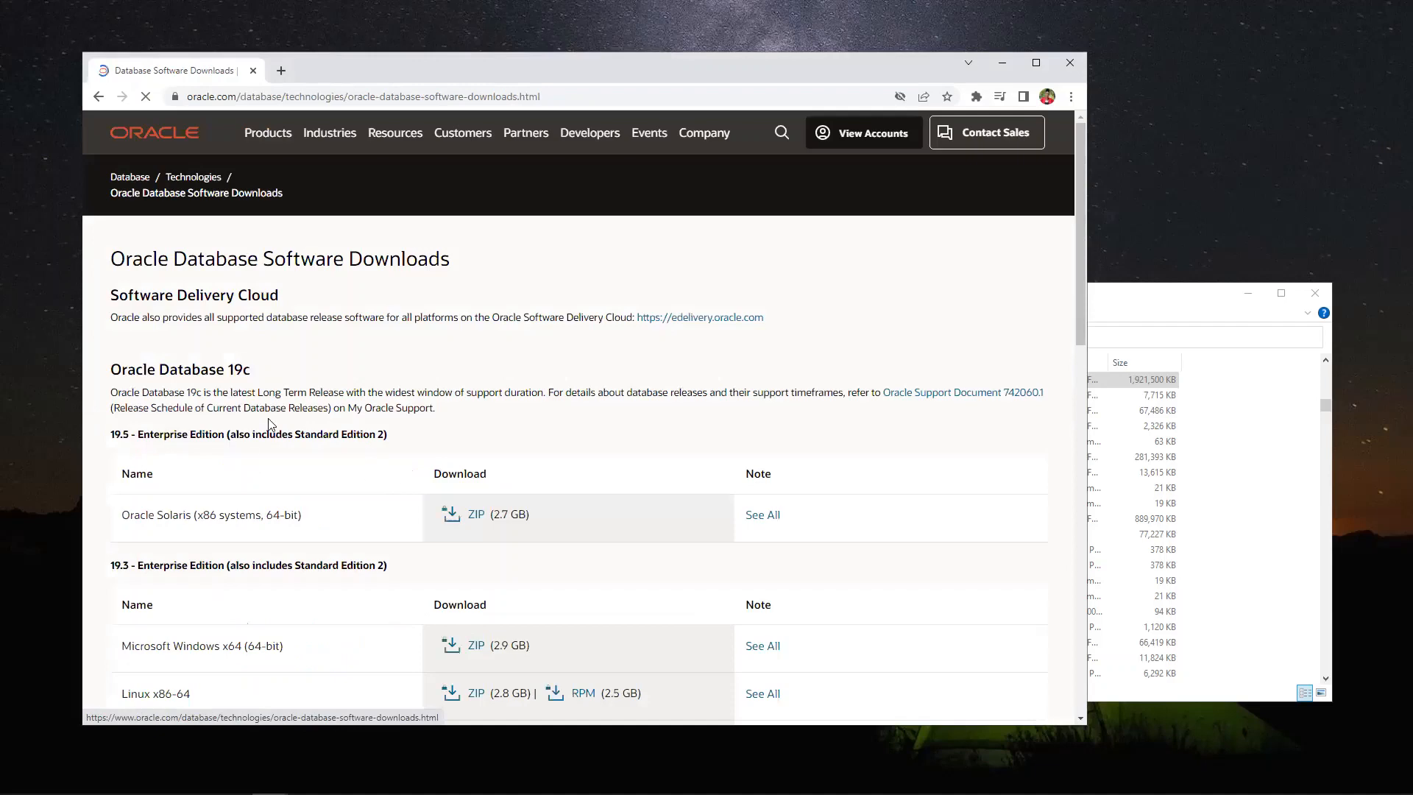
pyautogui.scroll(-2, 368, 412)
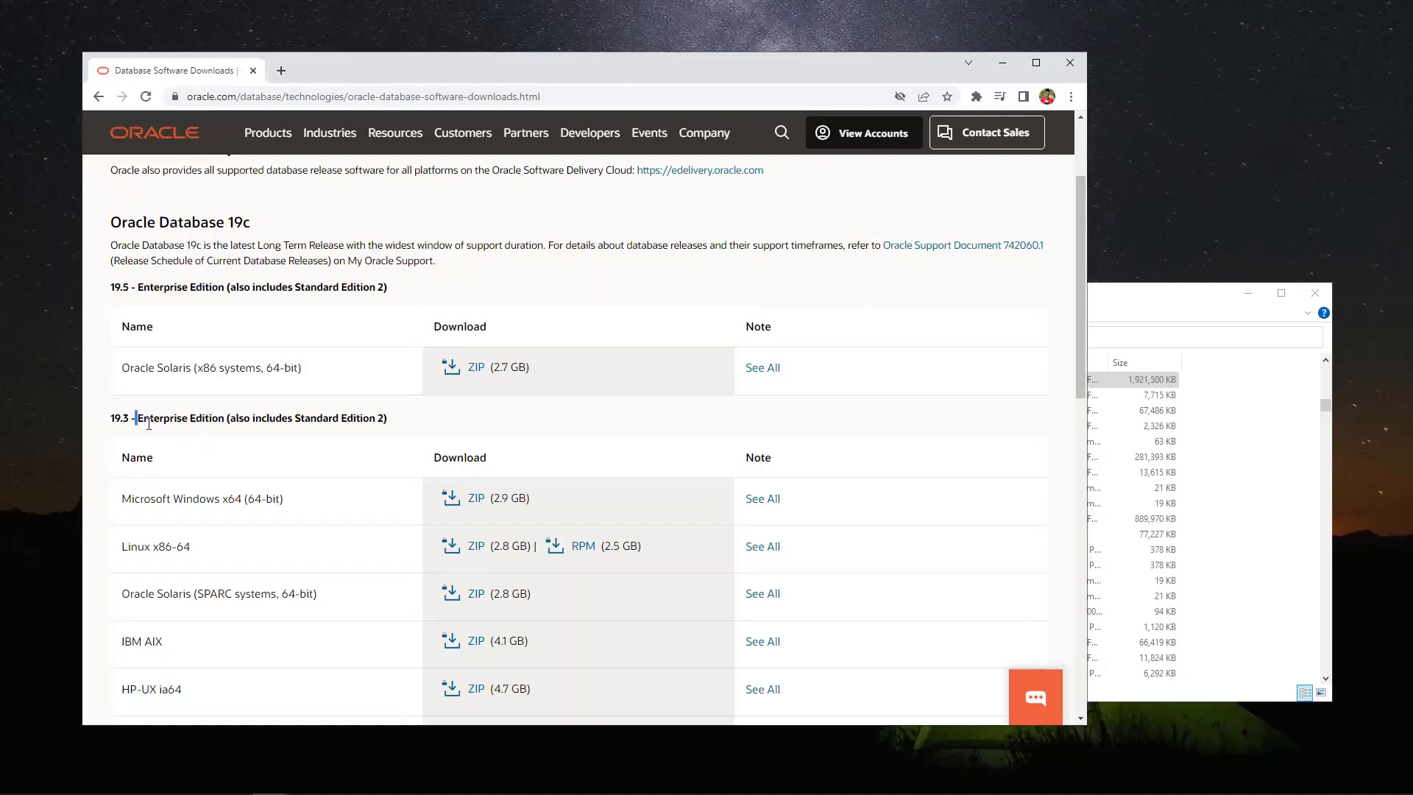
pyautogui.moveTo(148, 423); pyautogui.dragTo(236, 418)
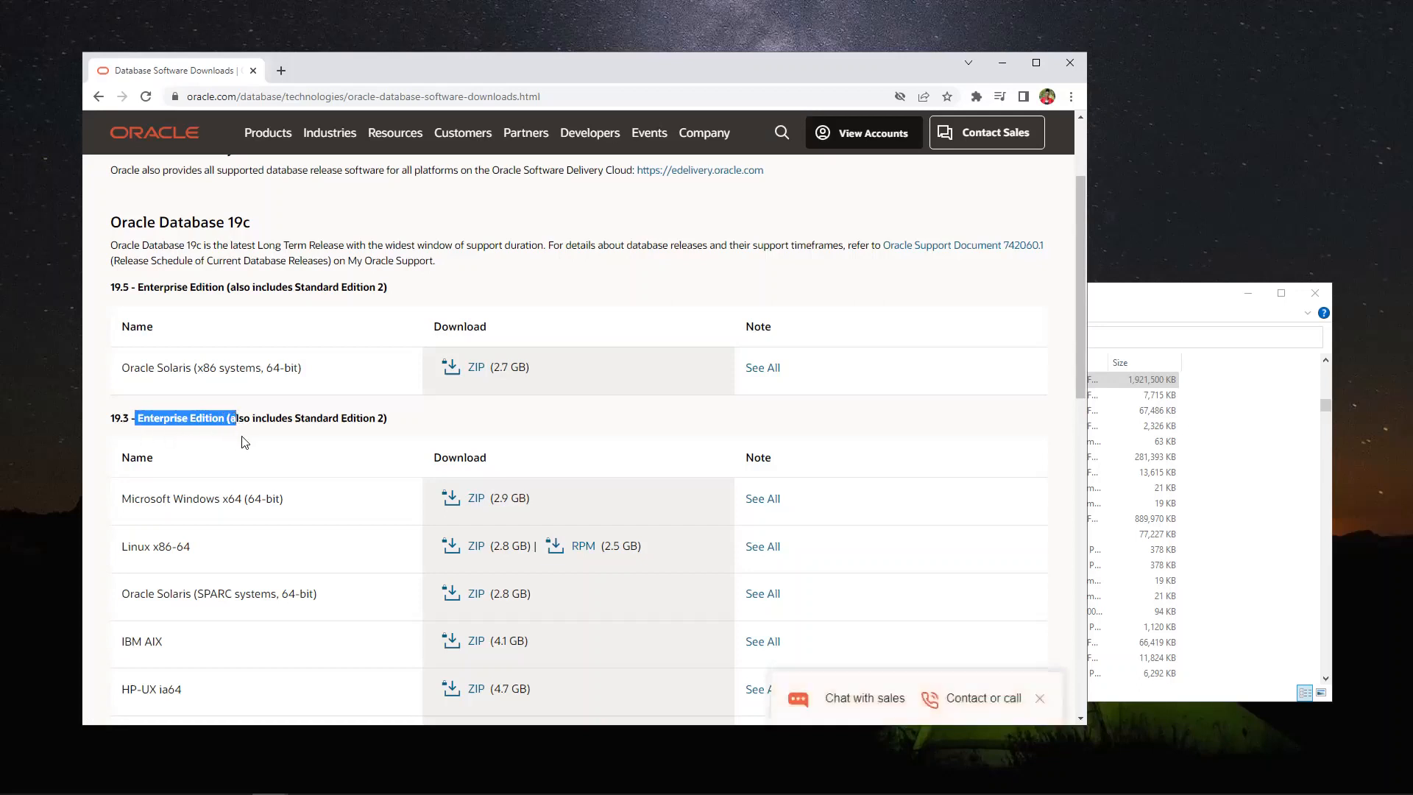
pyautogui.click(205, 438)
pyautogui.scroll(-1, 258, 451)
pyautogui.scroll(-1, 221, 467)
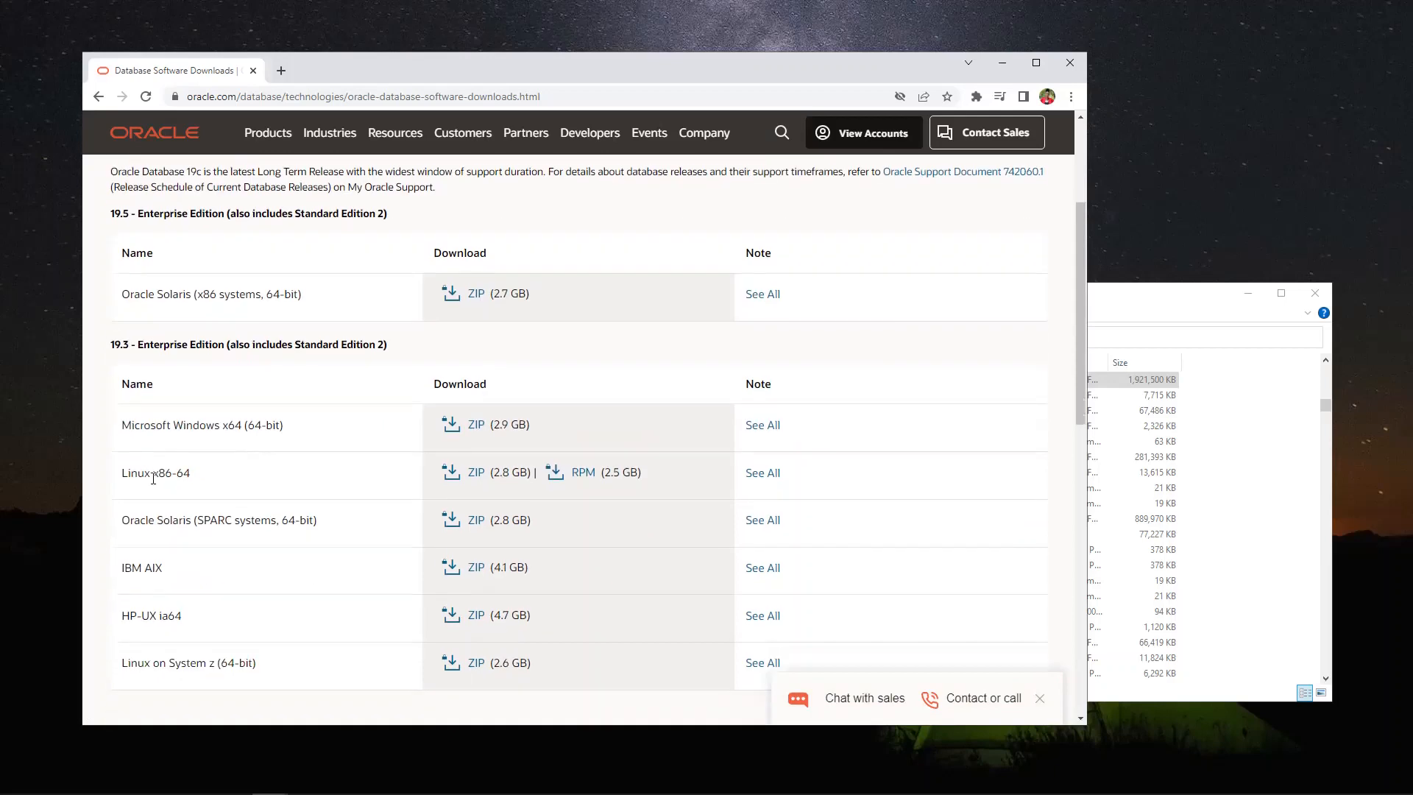
pyautogui.scroll(2, 217, 423)
pyautogui.scroll(-10, 237, 432)
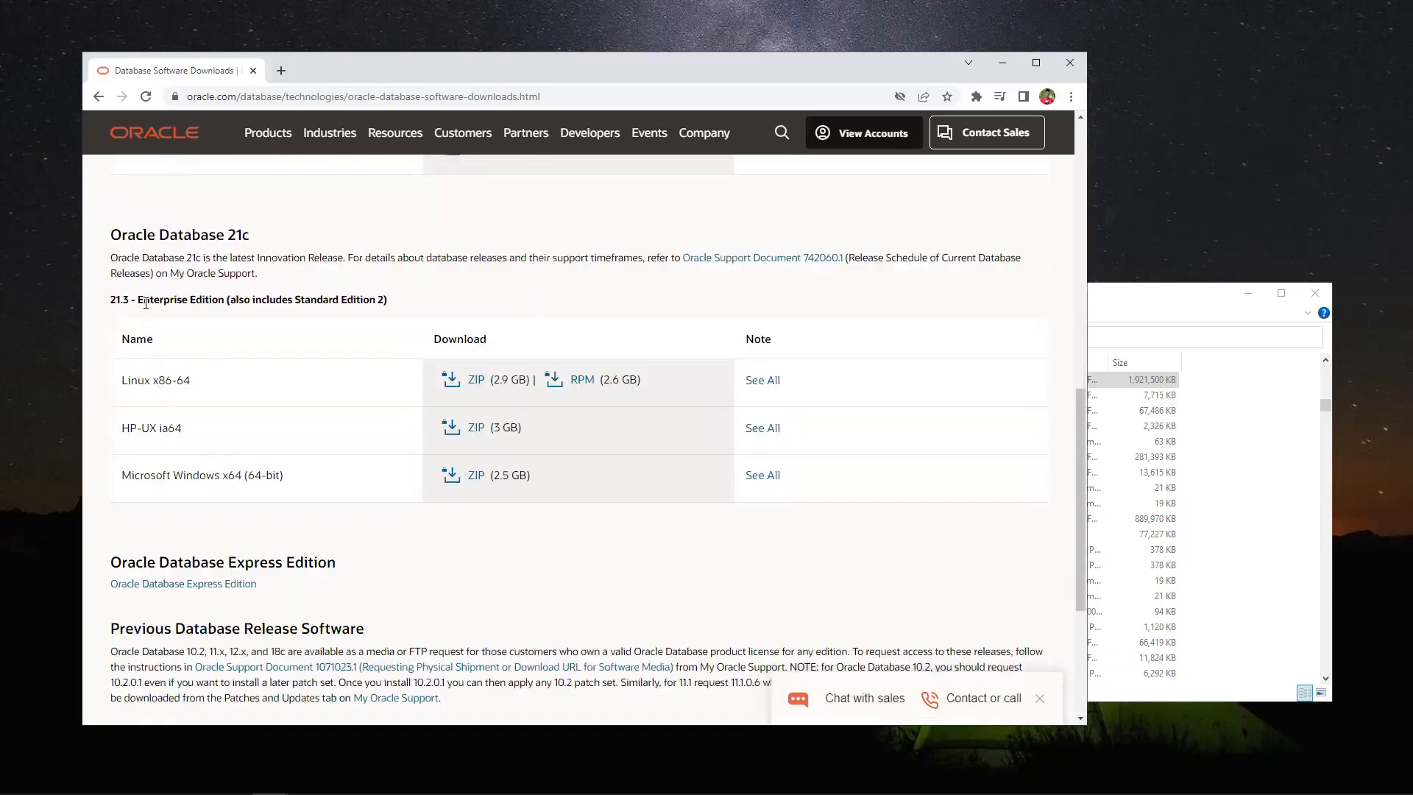
pyautogui.scroll(-3, 326, 329)
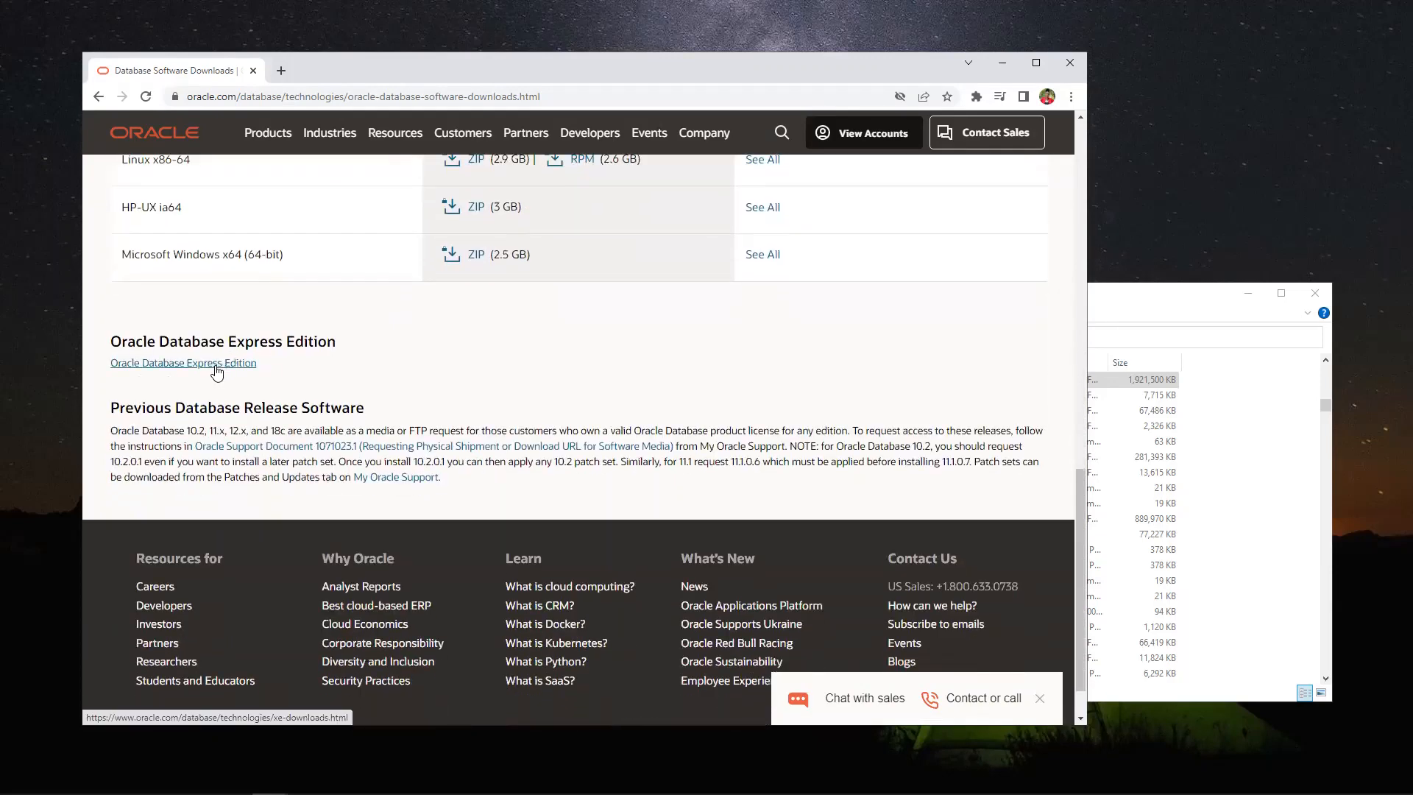
# Download Oracle Database 21c Express Edition for Windows x64, then minimize Chrome to show Downloads
pyautogui.click(172, 364)
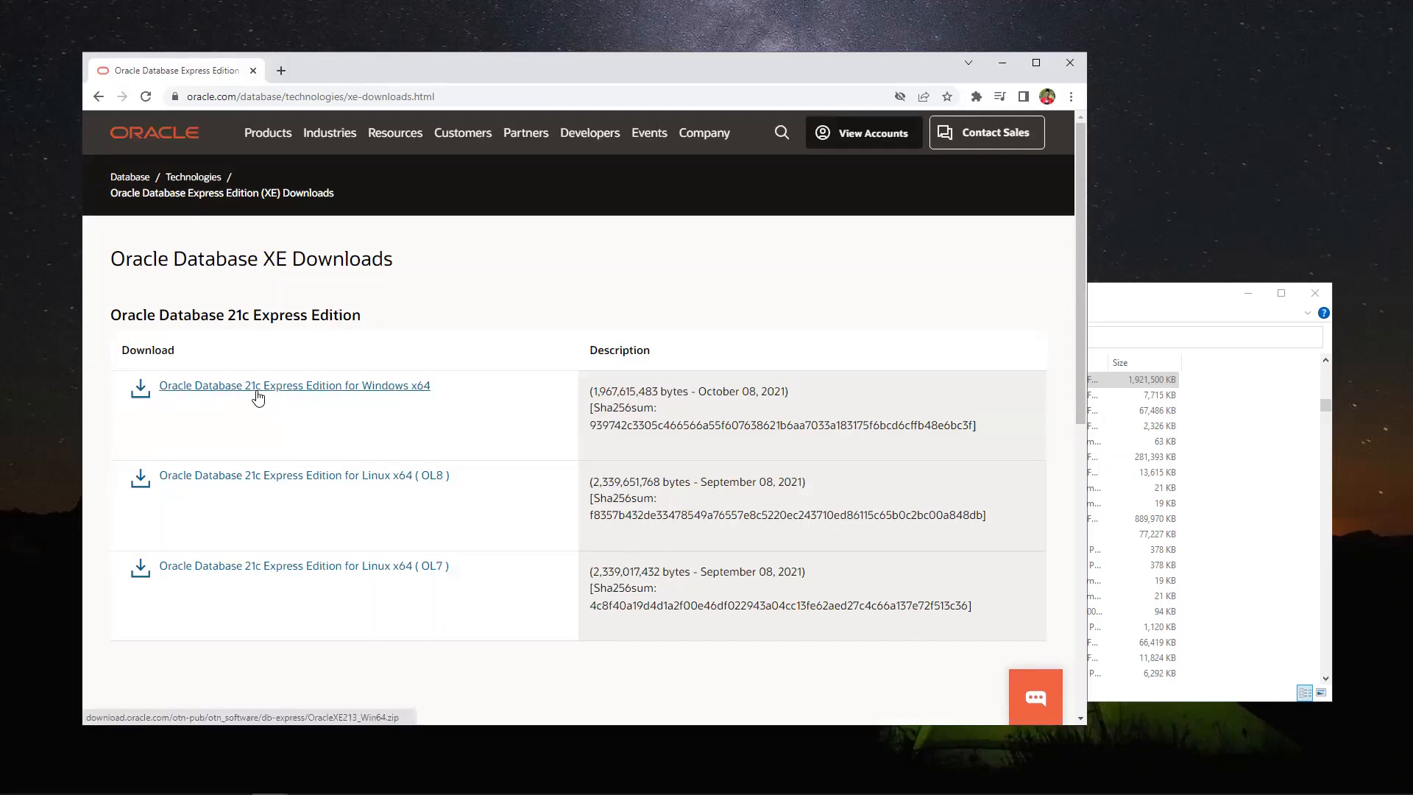
pyautogui.scroll(-6, 306, 415)
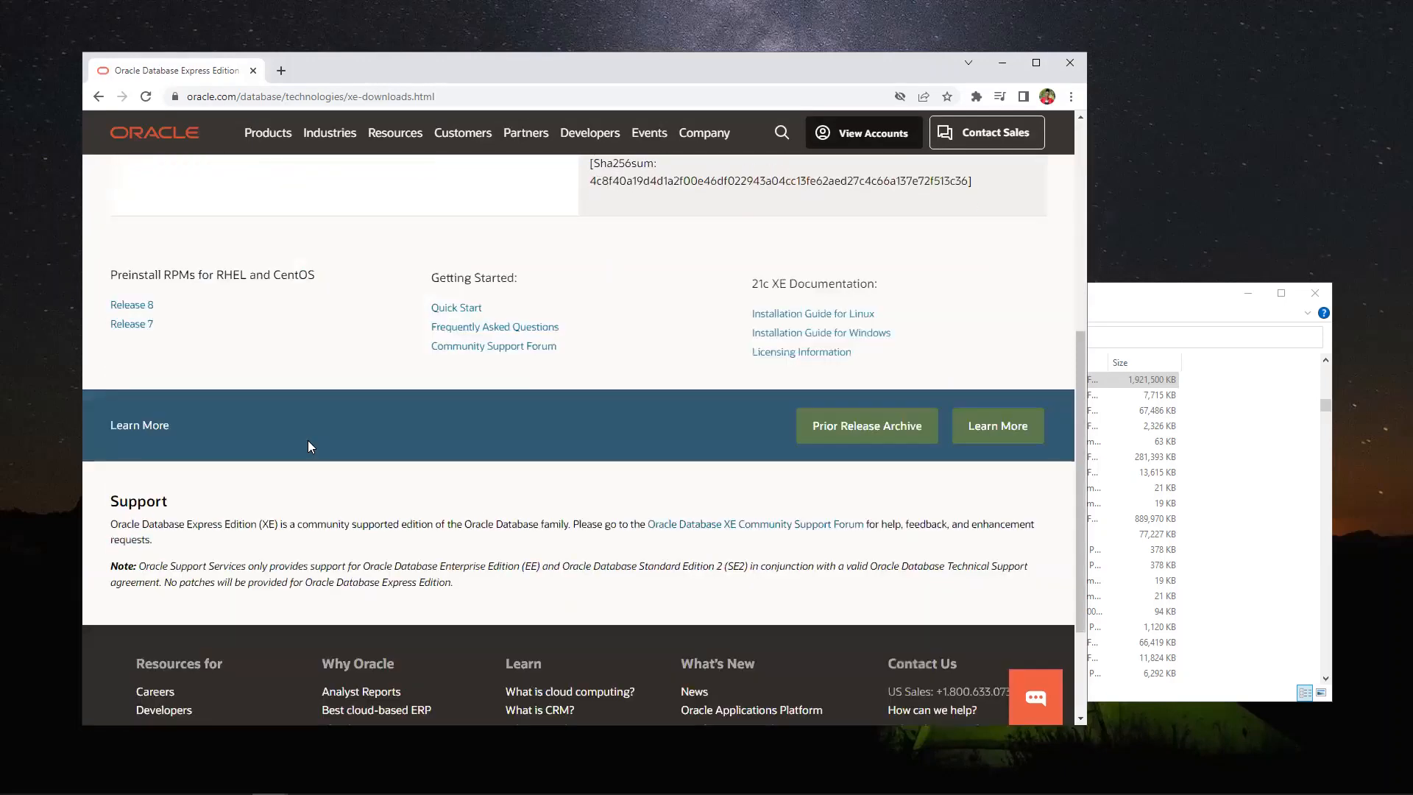
pyautogui.scroll(3, 308, 442)
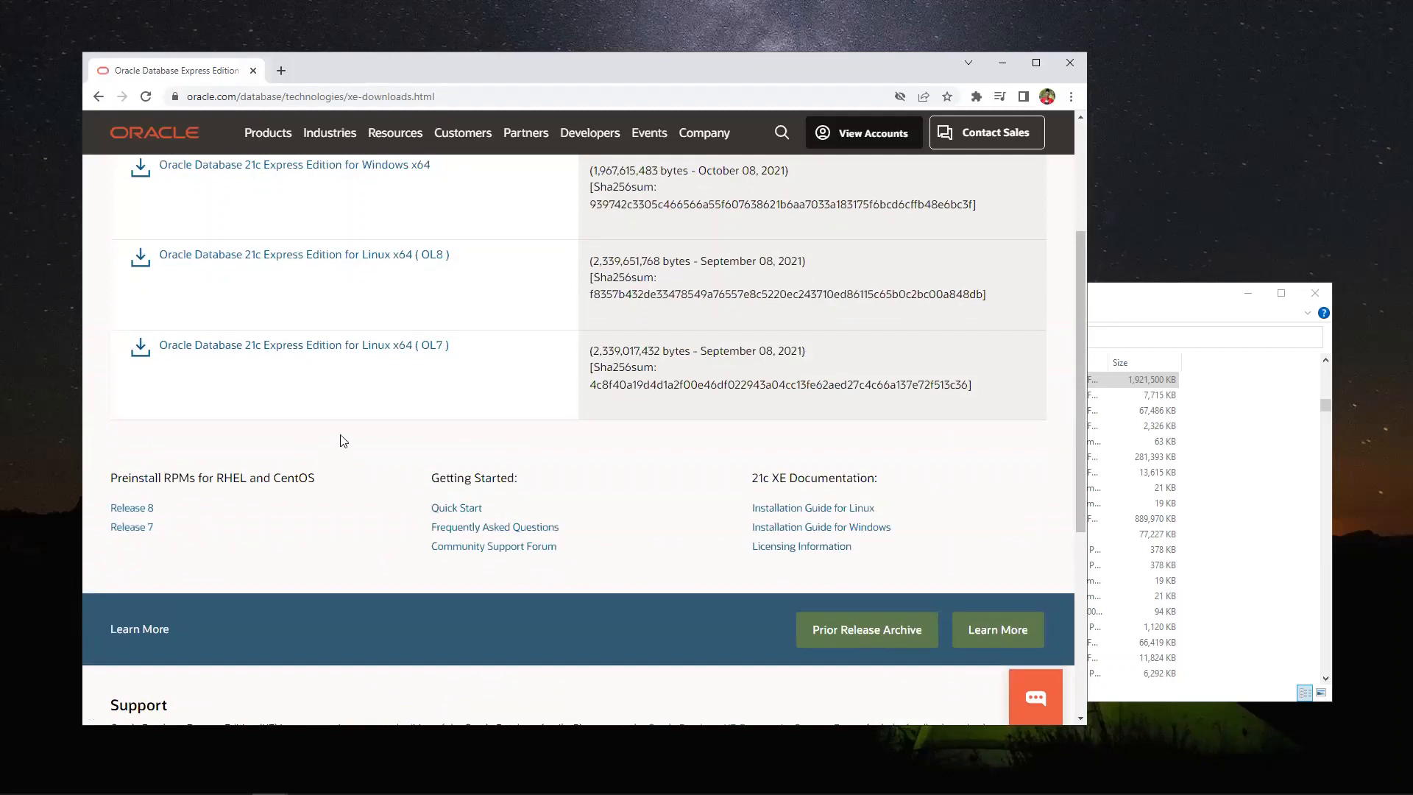
pyautogui.scroll(1, 456, 501)
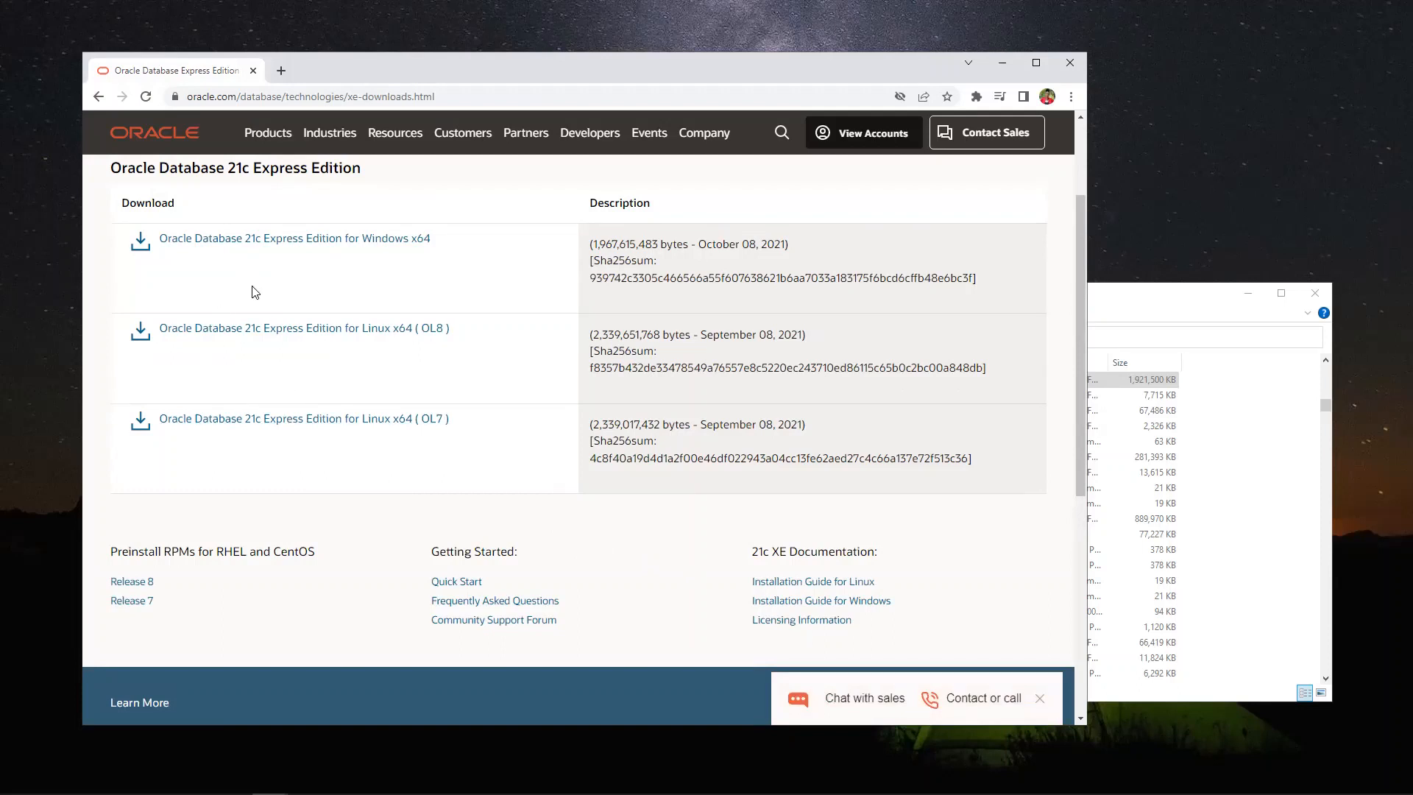
pyautogui.click(379, 242)
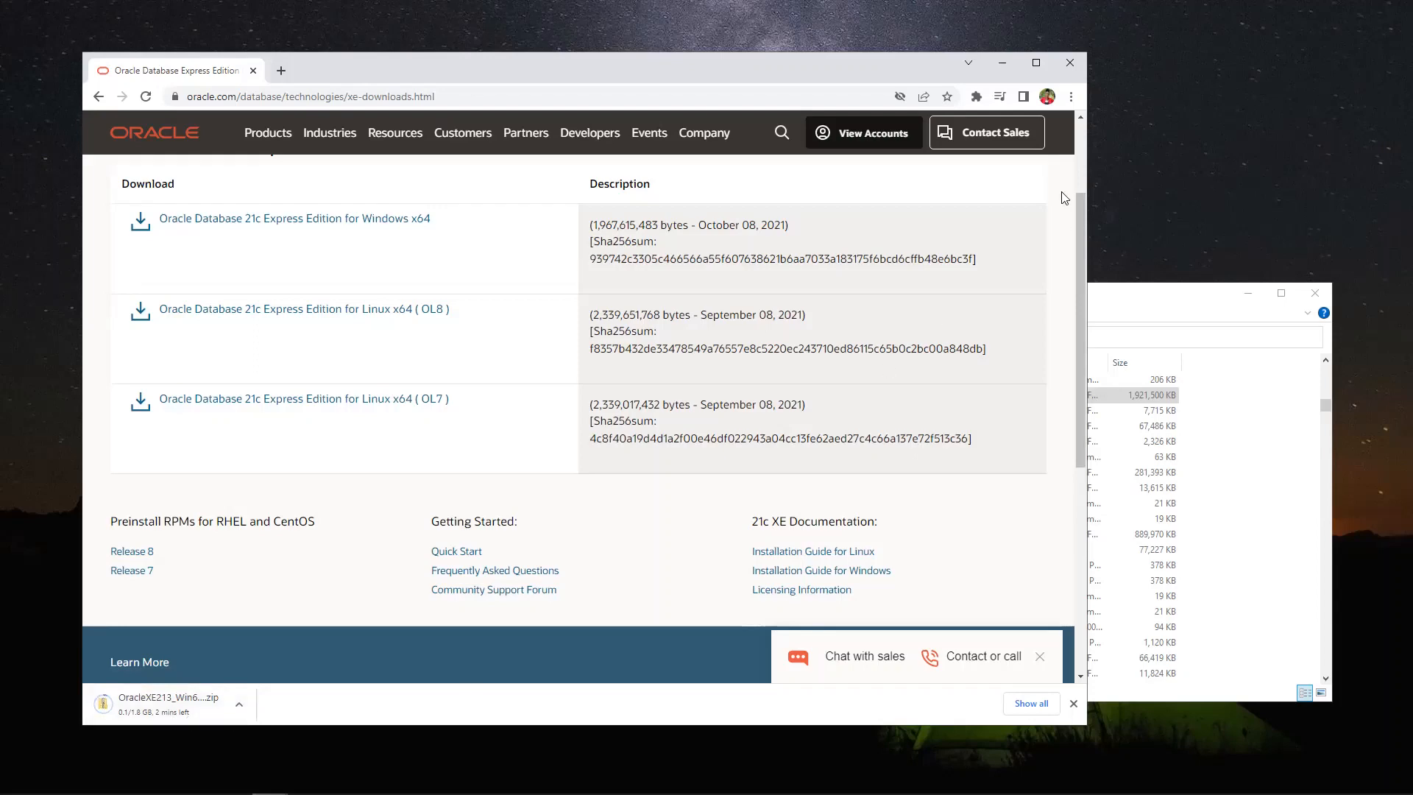
pyautogui.click(1002, 65)
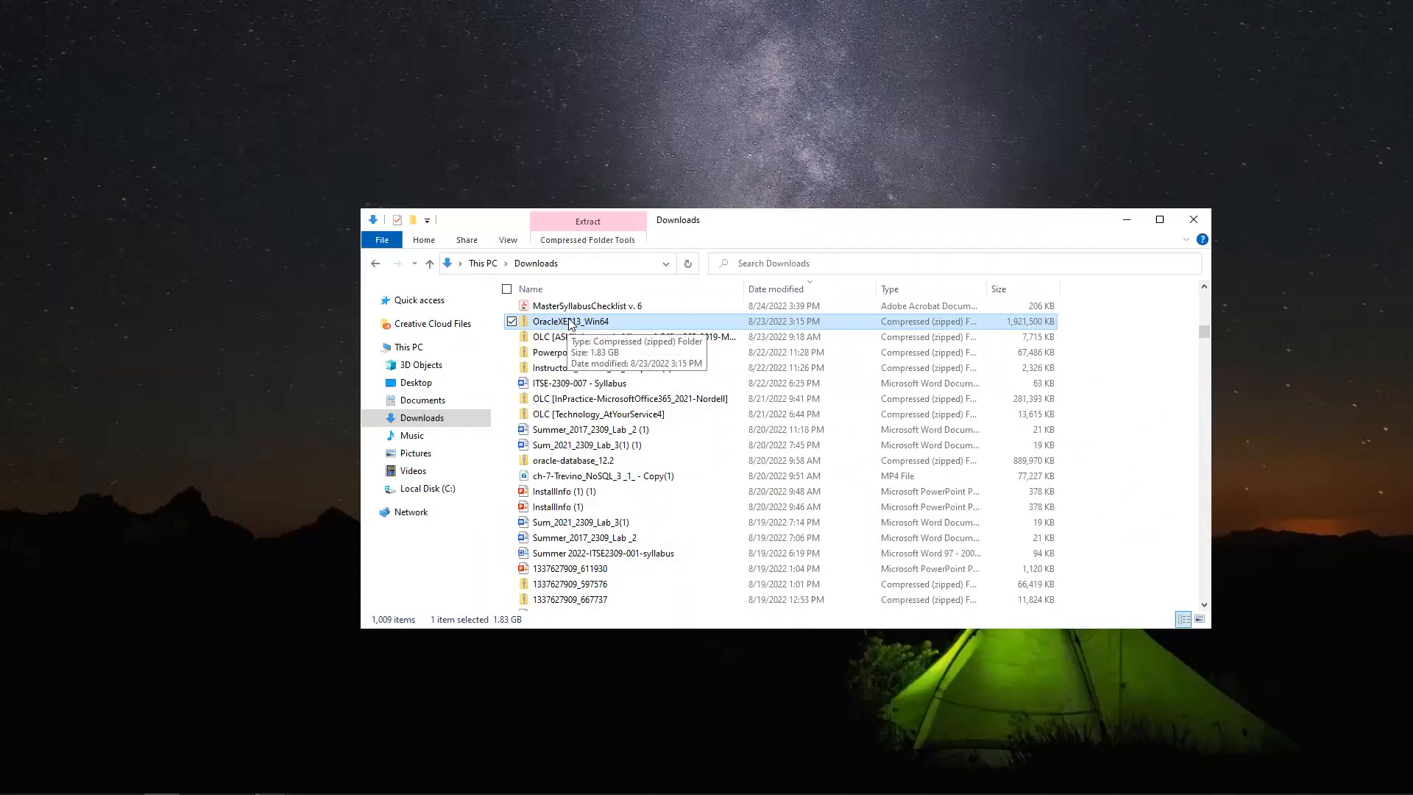
# Extract OracleXE213_Win64.zip with Extract All into the default OracleXE213_Win64 folder
pyautogui.rightClick(563, 323)
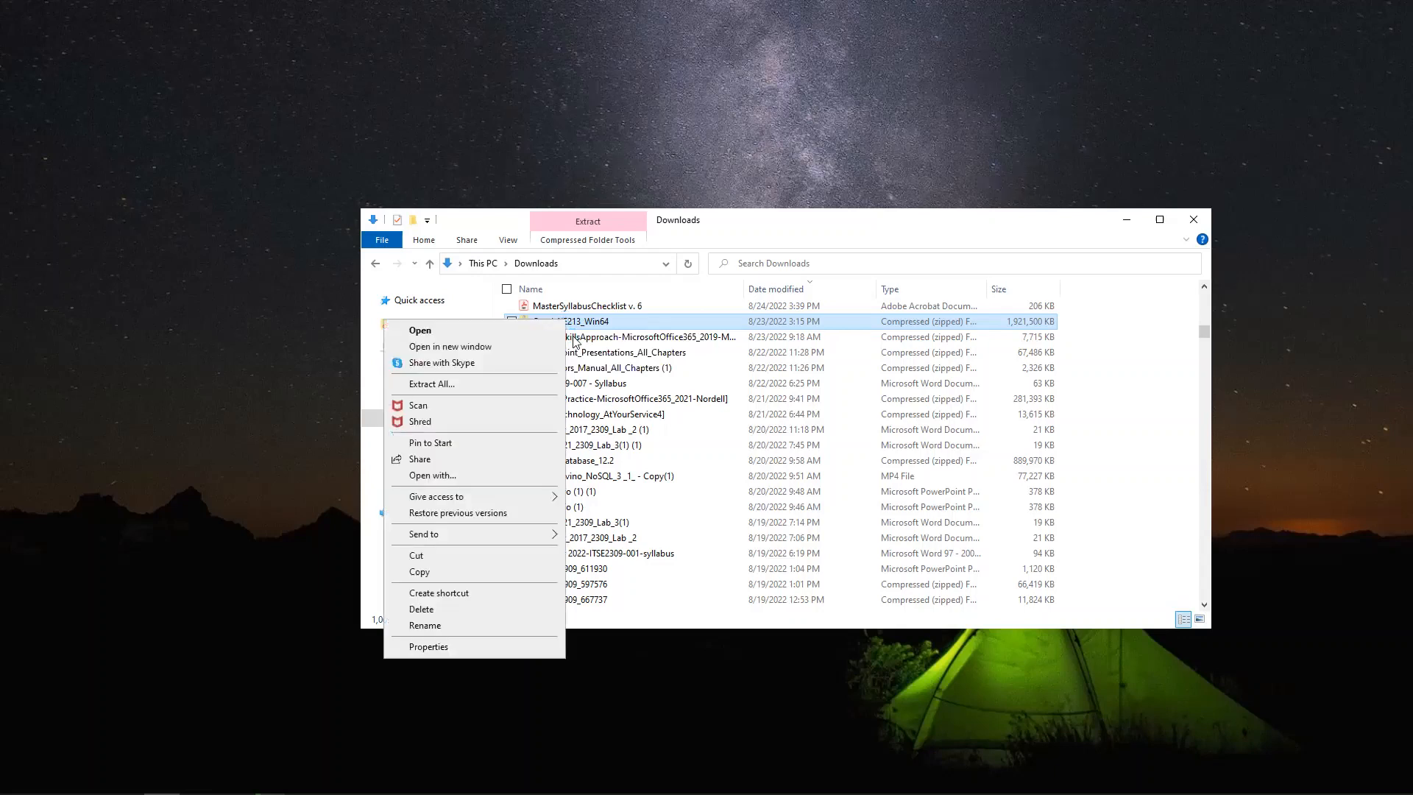
pyautogui.click(450, 384)
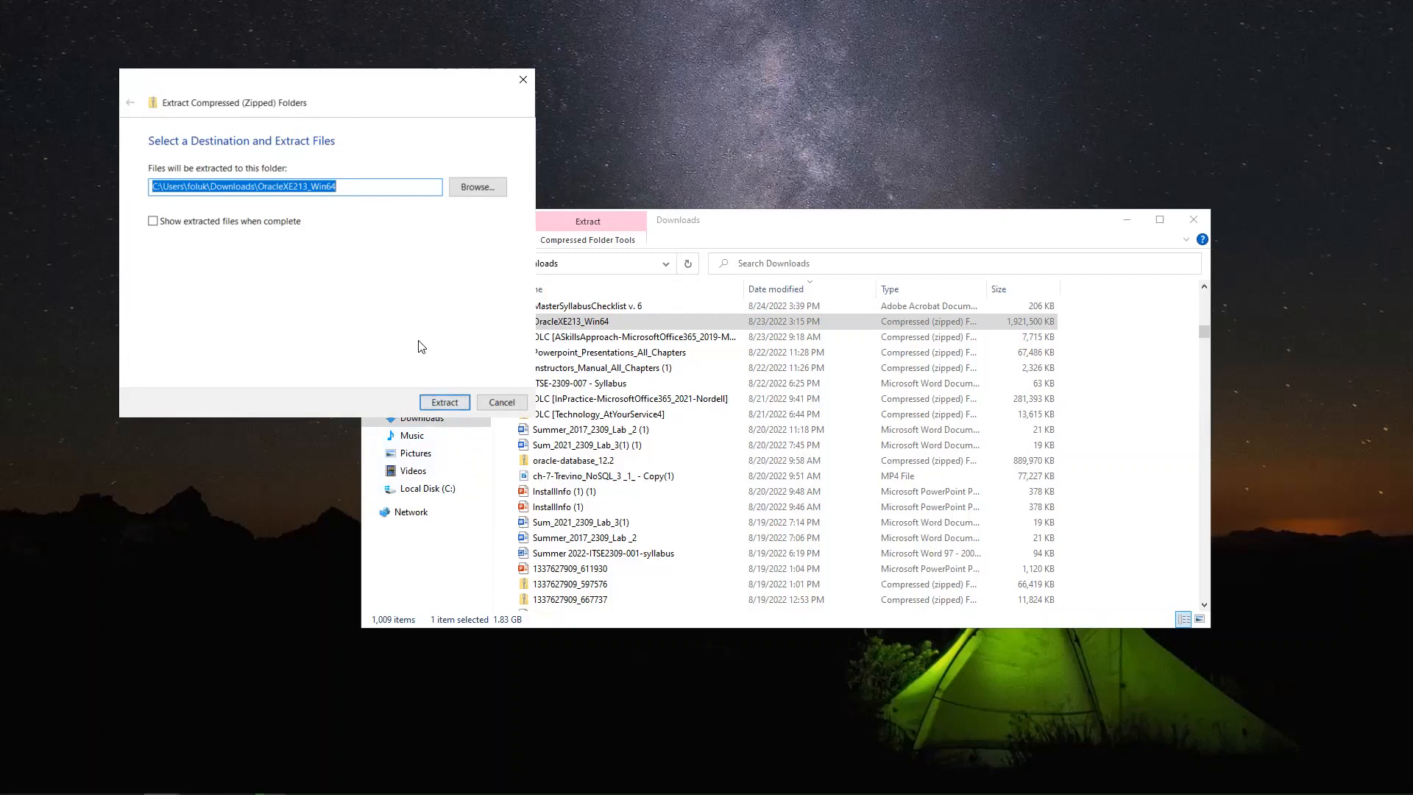
pyautogui.click(441, 401)
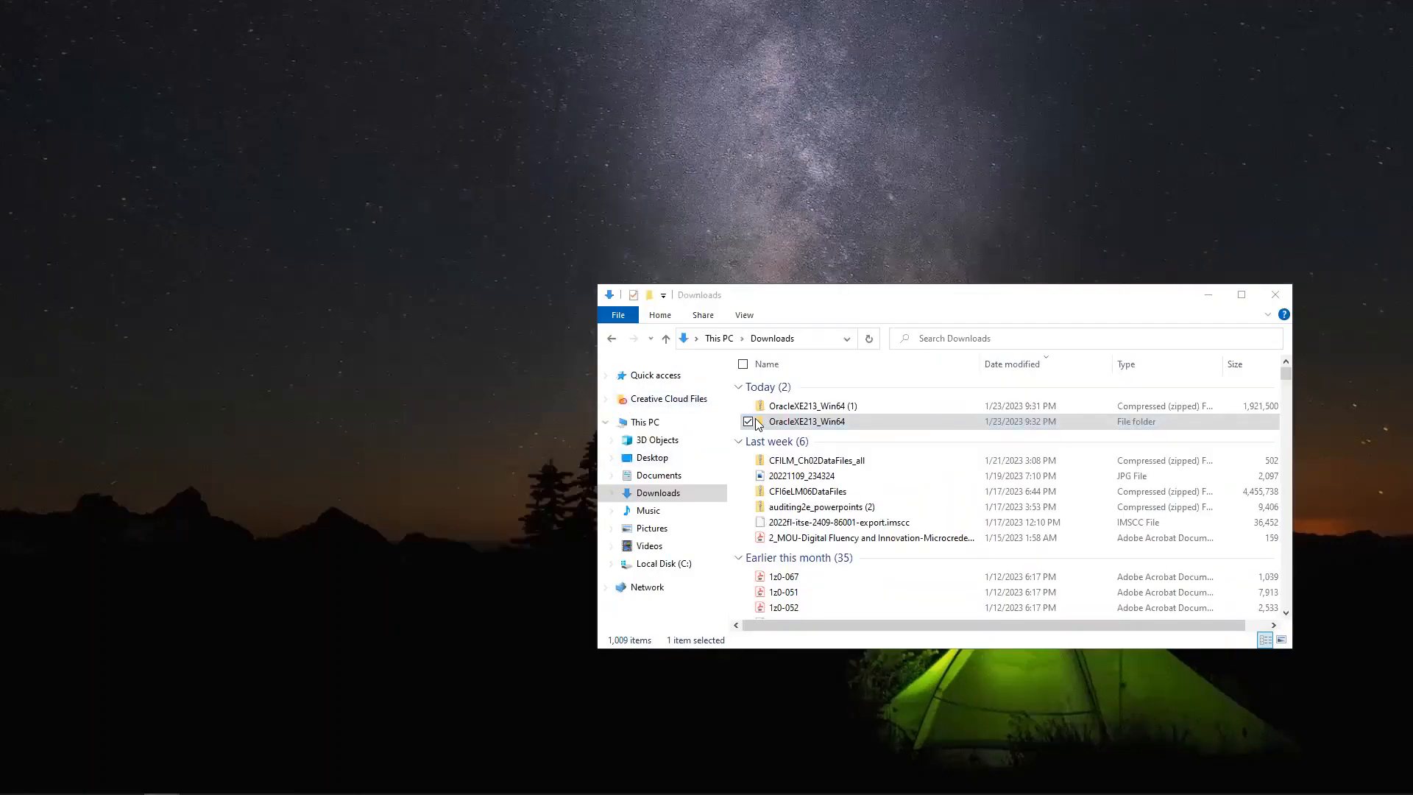
# Open the OracleXE213_Win64 folder and run setup to start the Express Edition installer
pyautogui.click(786, 426)
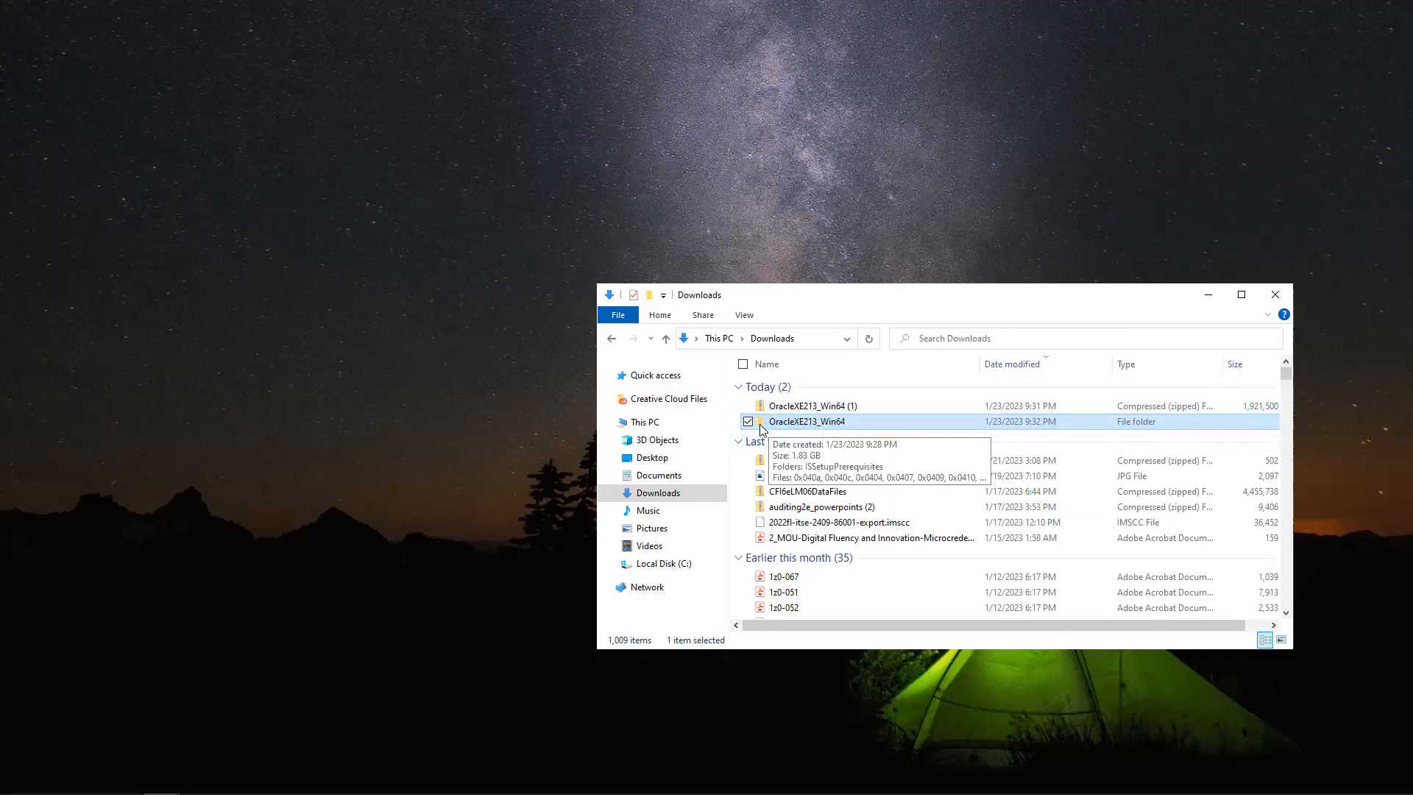
pyautogui.doubleClick(804, 423)
pyautogui.scroll(-1, 854, 486)
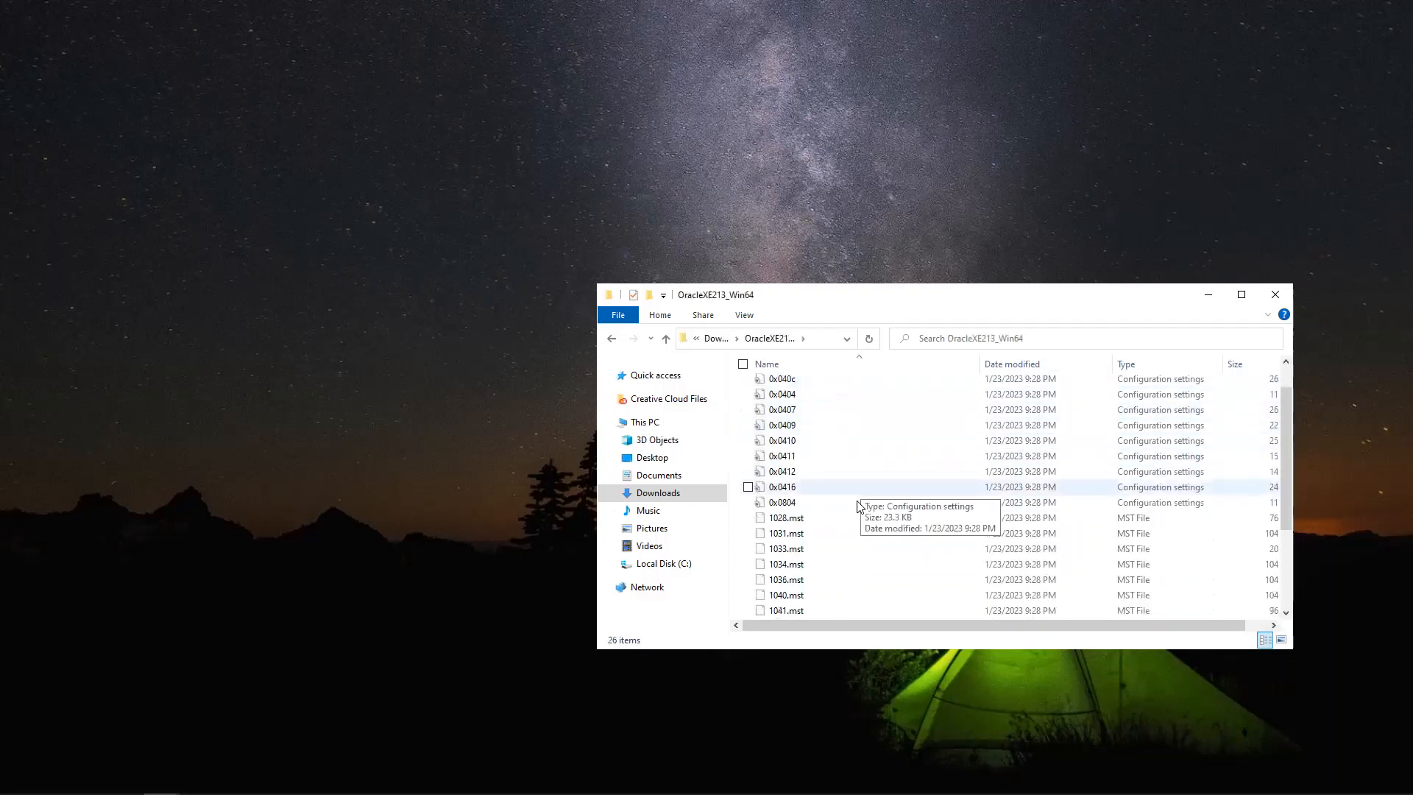
pyautogui.scroll(-3, 857, 507)
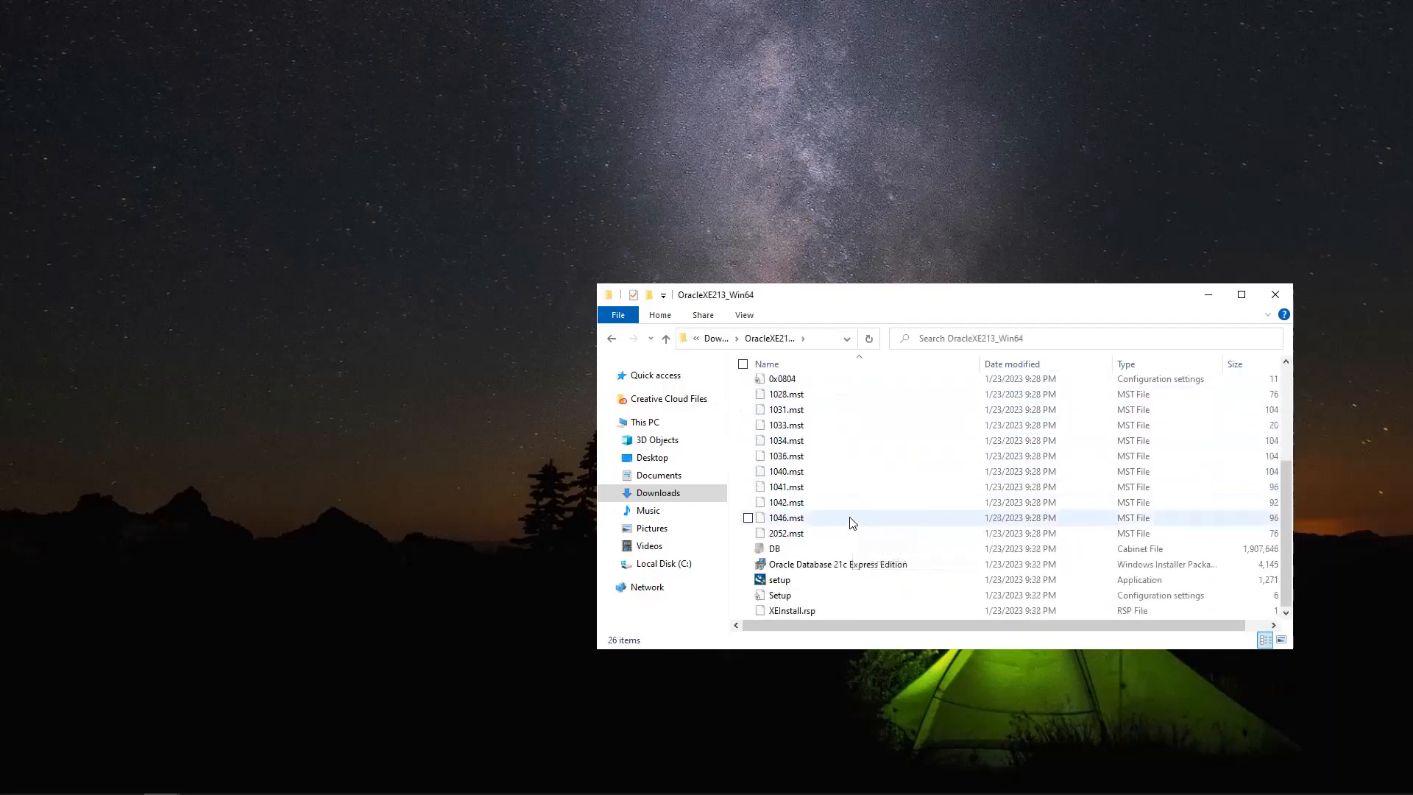
pyautogui.doubleClick(780, 581)
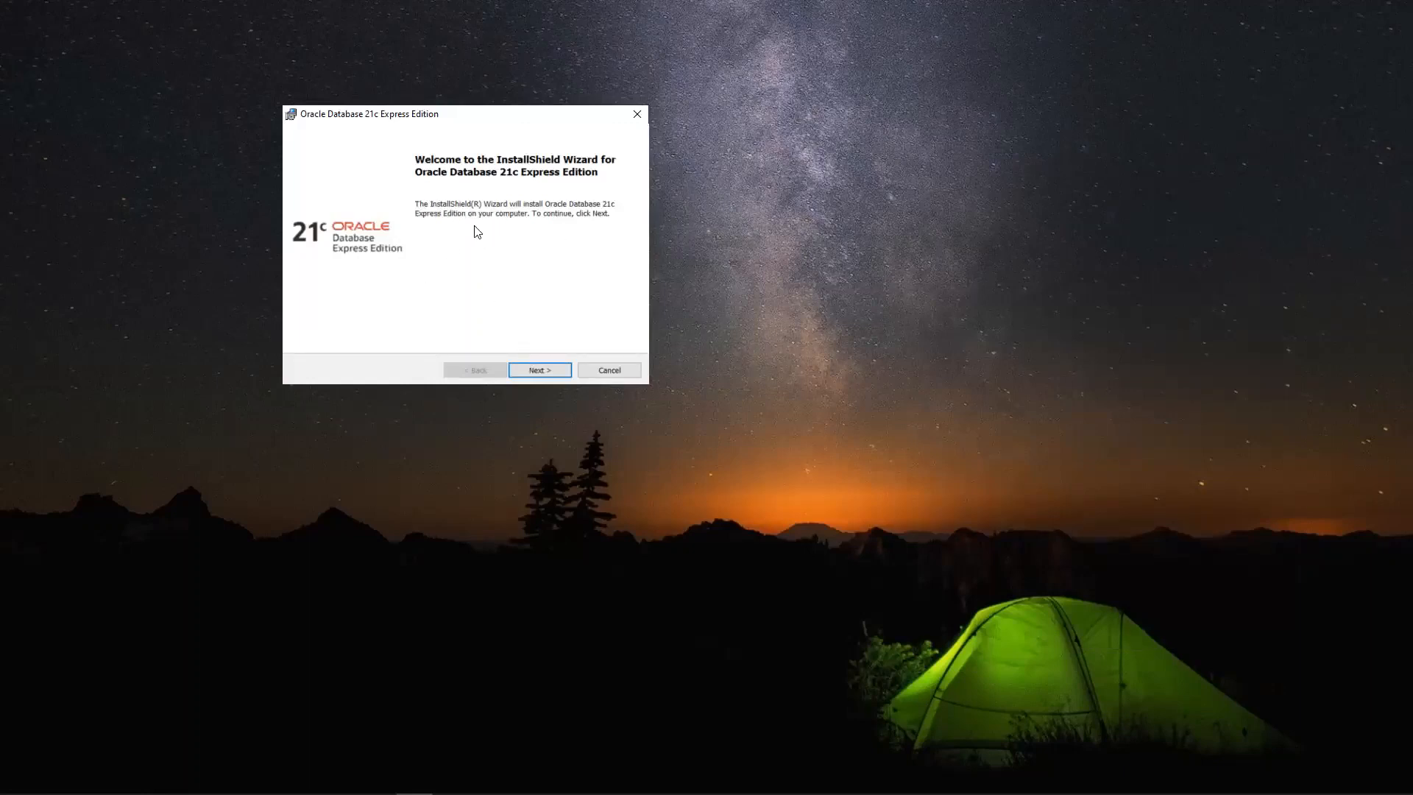
# Accept the license agreement and keep the default destination folder to reach the password page
pyautogui.click(537, 371)
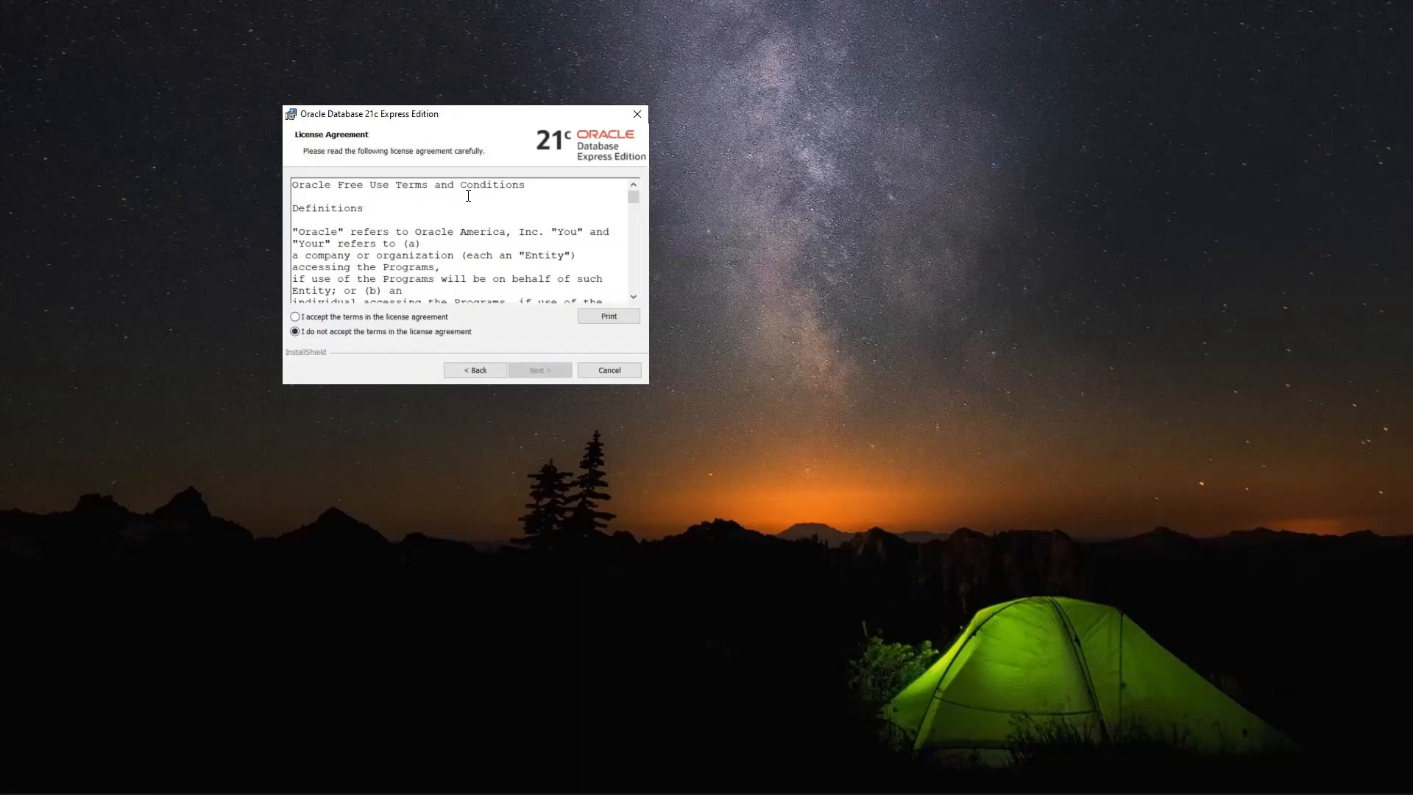
pyautogui.scroll(-5, 543, 236)
pyautogui.click(295, 316)
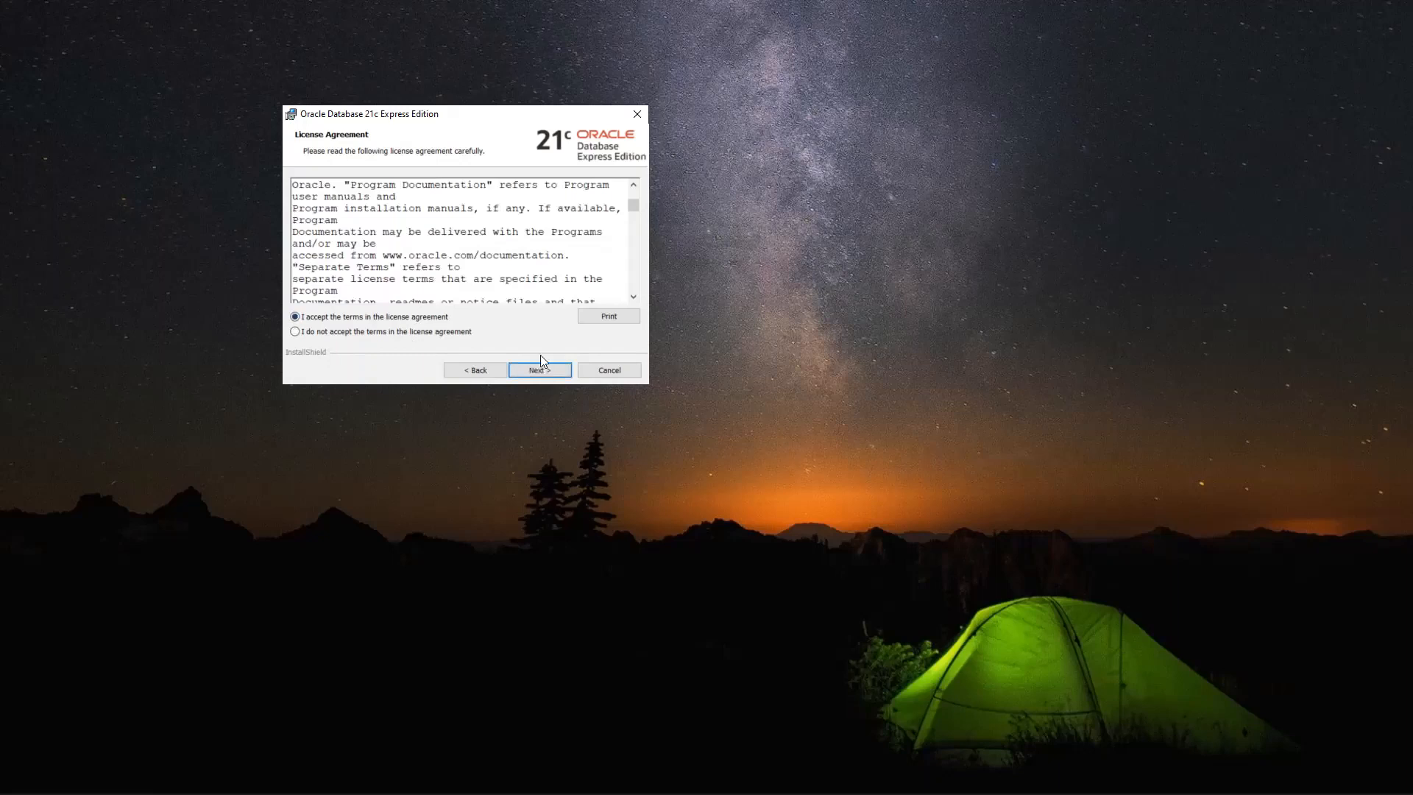
pyautogui.click(541, 370)
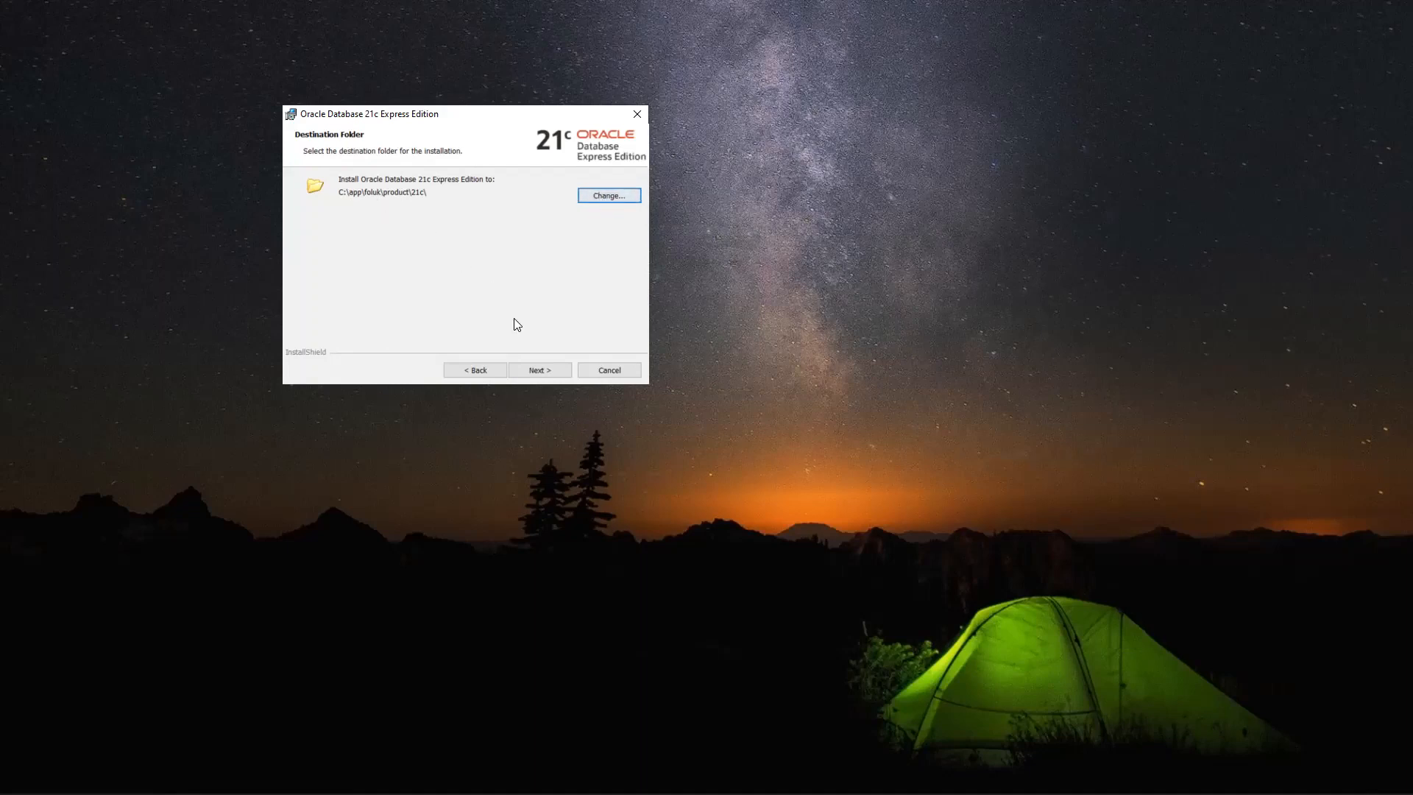
pyautogui.click(536, 370)
pyautogui.click(428, 242)
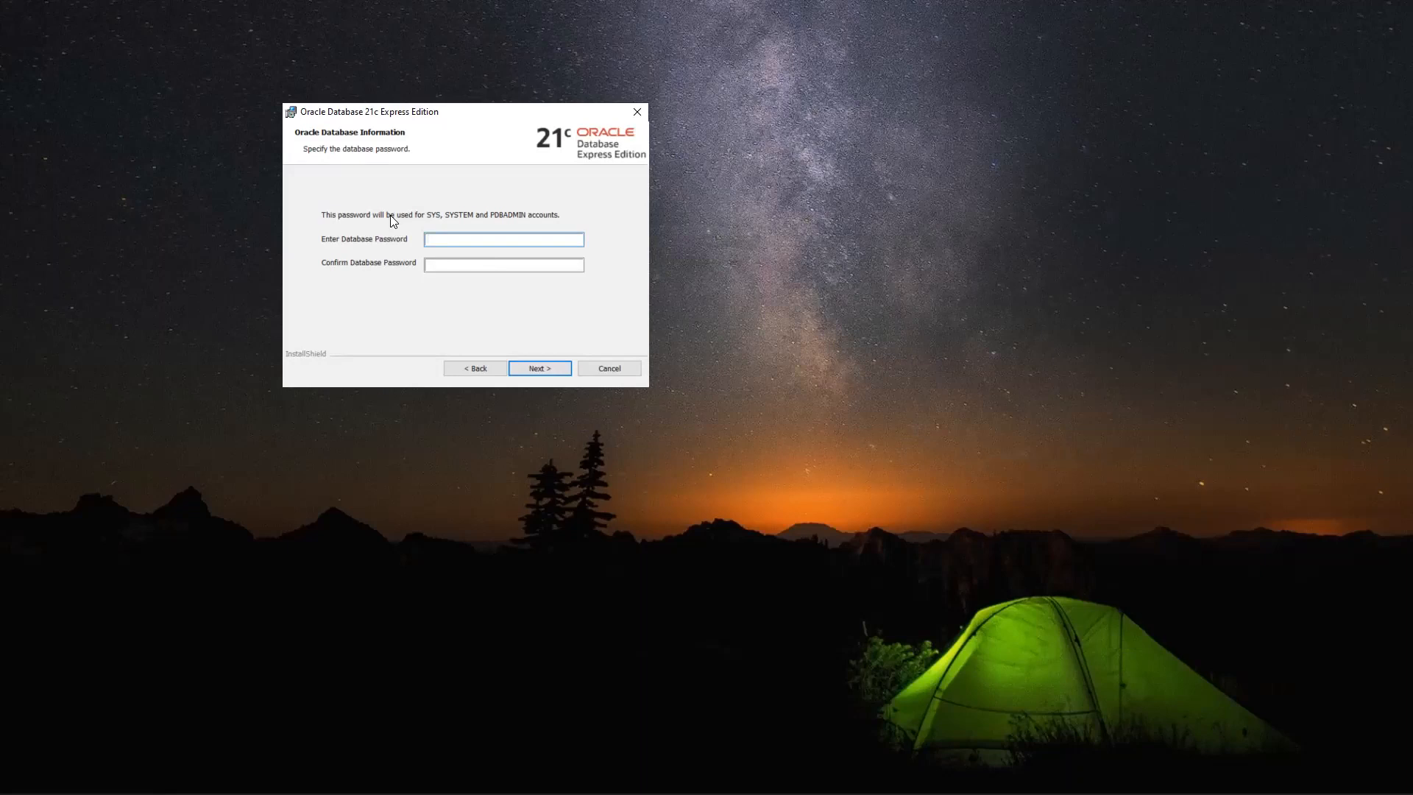
# Enter and confirm the database password for SYS, SYSTEM and PDBADMIN, then continue to Summary
pyautogui.write('oracle21')
pyautogui.click(453, 265)
pyautogui.write('oracle21')
pyautogui.click(532, 372)
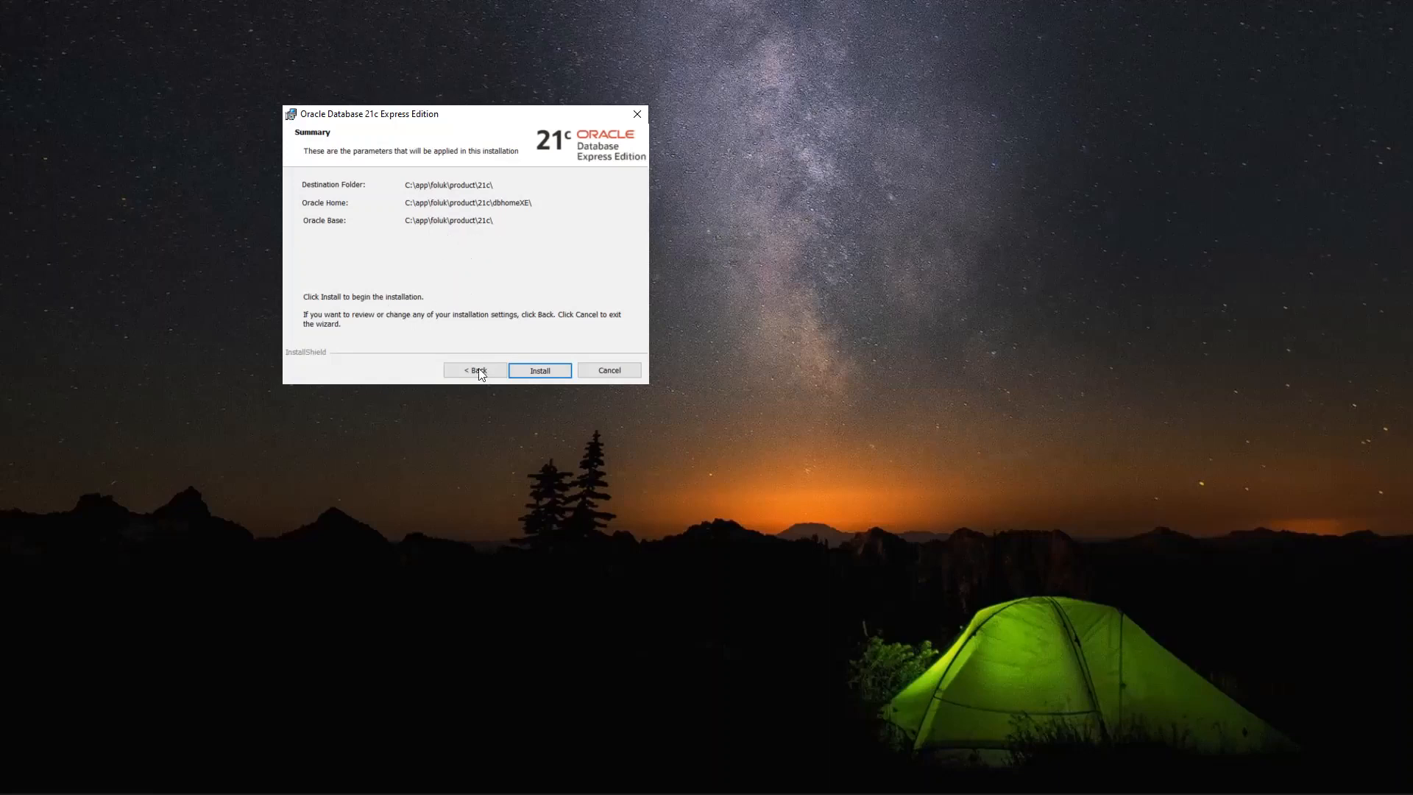
# Start the installation from the Summary page and let it run to 'Installed Successfully'
pyautogui.click(537, 373)
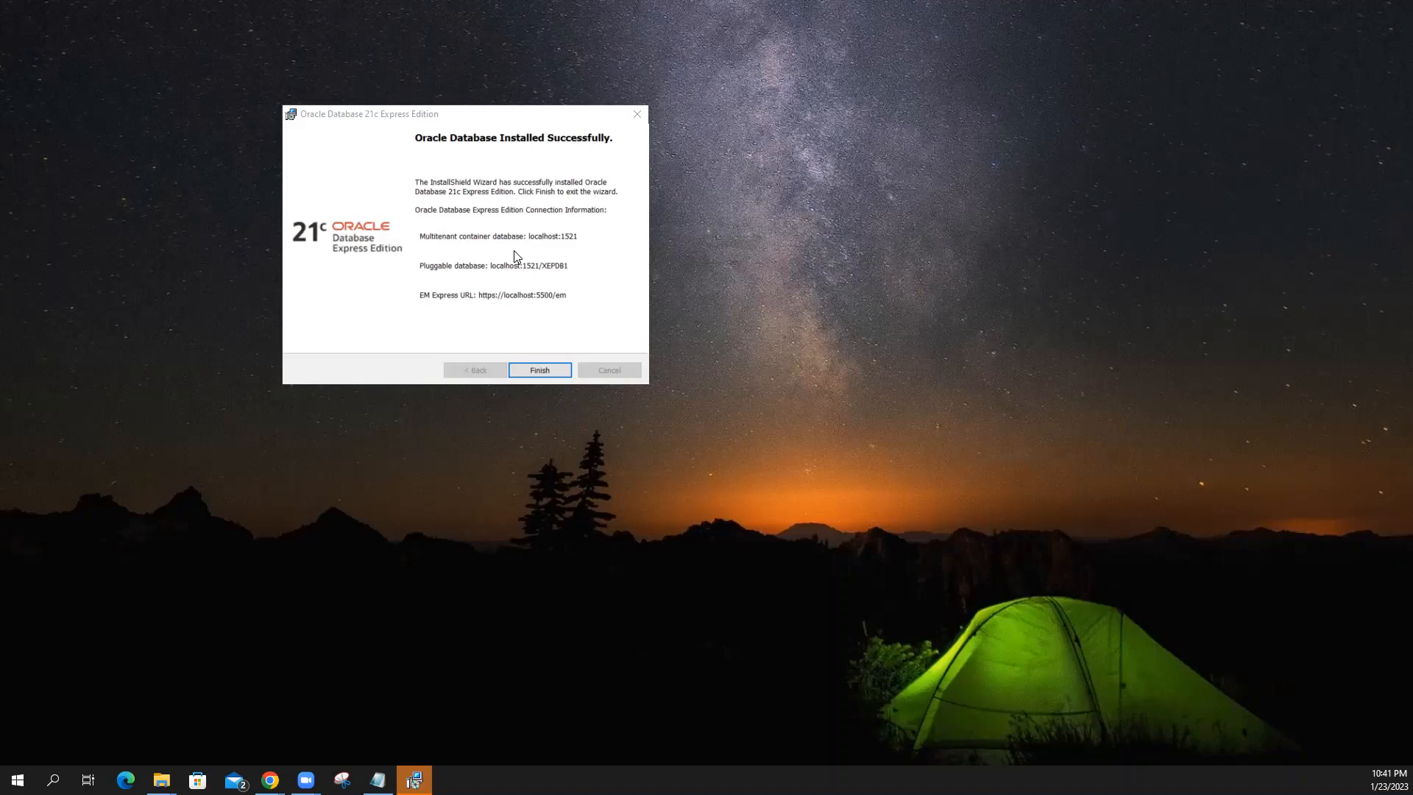
# Finish and exit the InstallShield Wizard
pyautogui.click(539, 370)
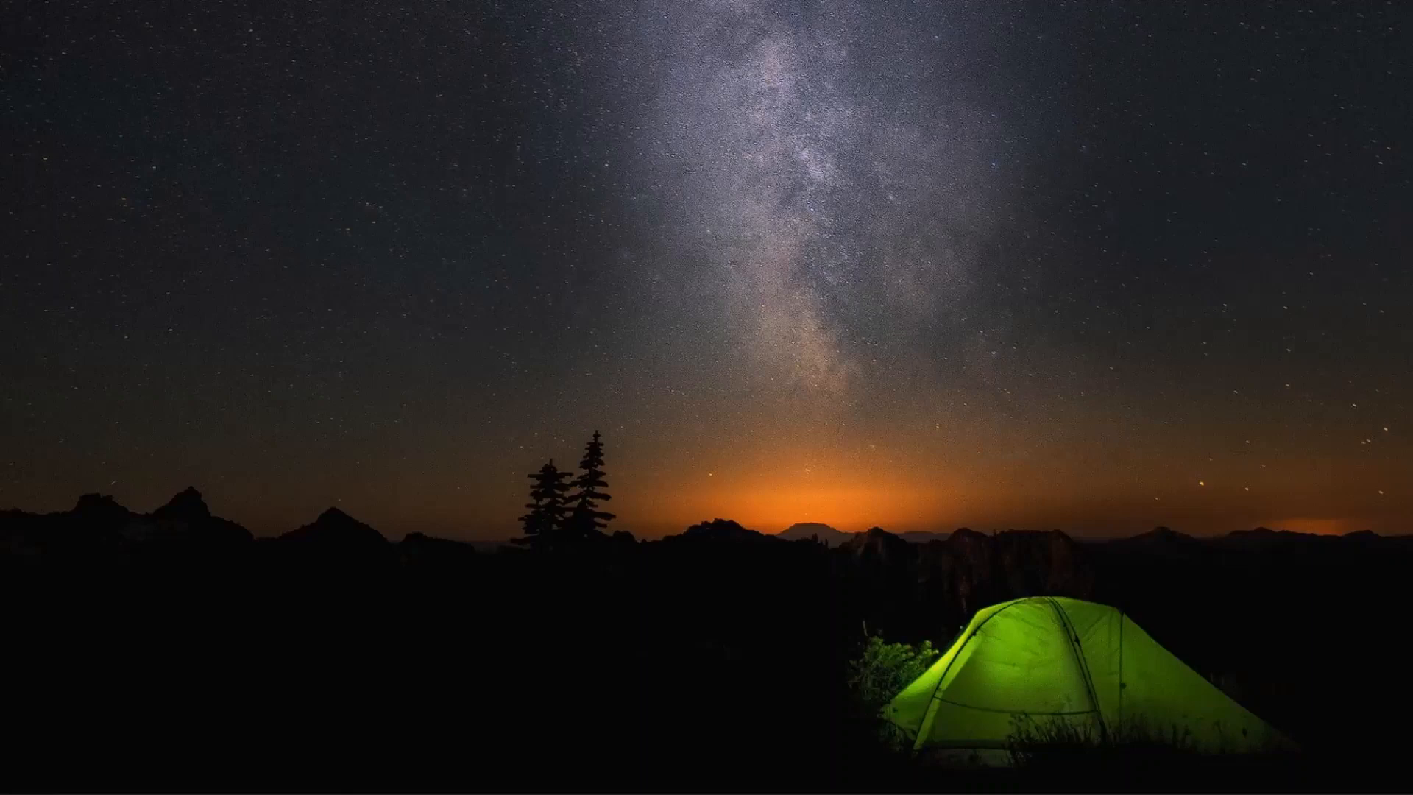
# Reposition the SQL Plus window and log in as 'sys / as sysdba' with an empty password
pyautogui.moveTo(1053, 491); pyautogui.dragTo(543, 86)
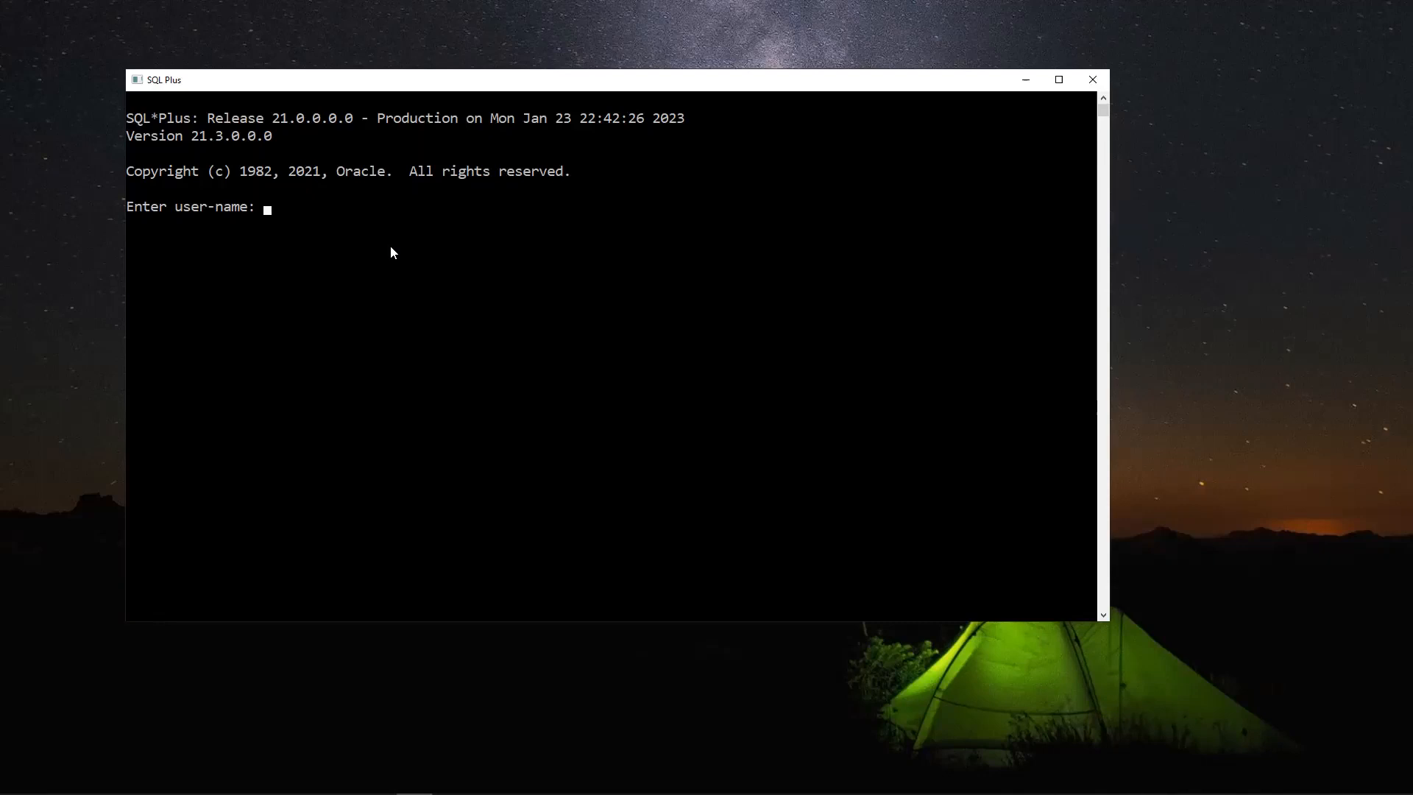
pyautogui.write('sys')
pyautogui.write('/ a')
pyautogui.press('BackSpace')
pyautogui.press('BackSpace')
pyautogui.press('BackSpace')
pyautogui.write('/ as sysdba')
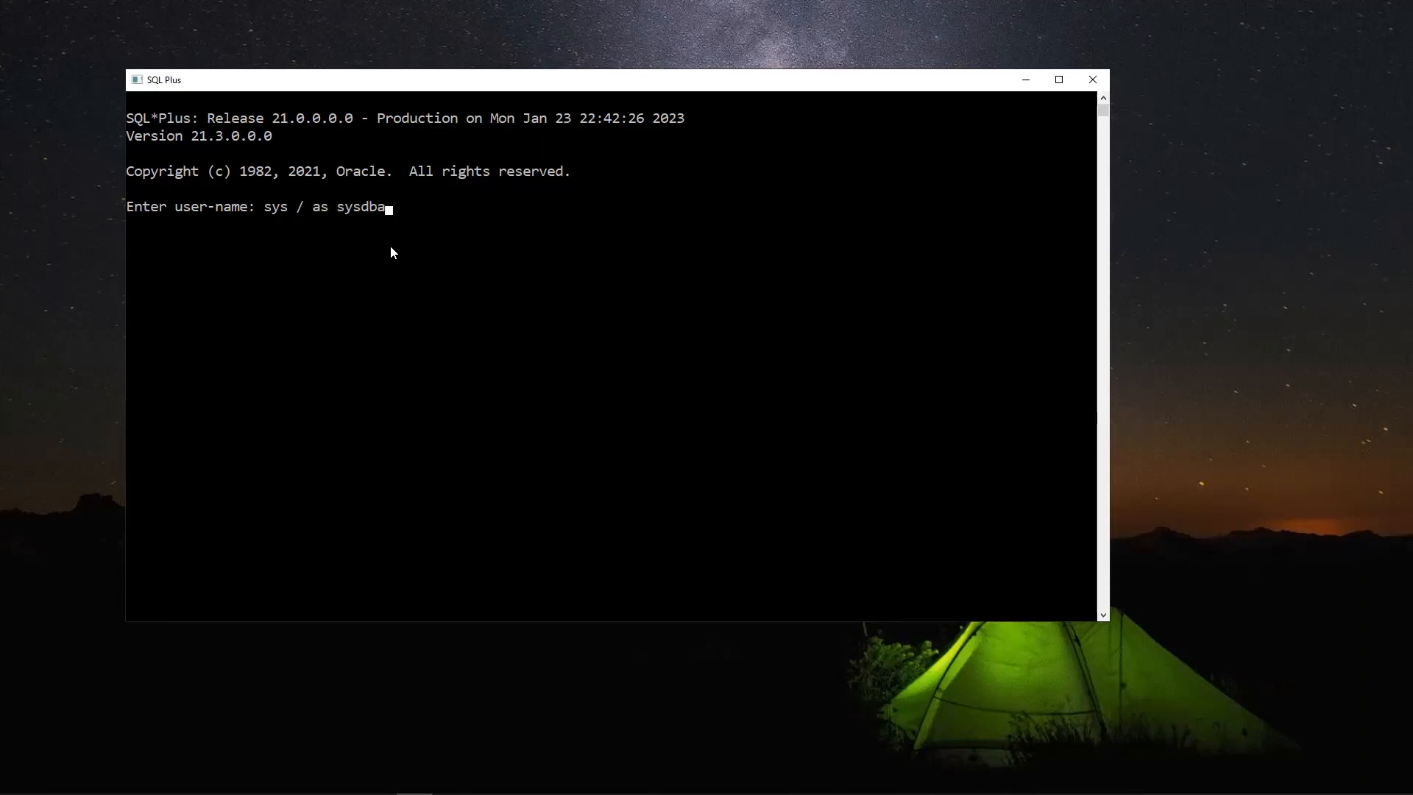
pyautogui.press('Return')
pyautogui.press('Return')
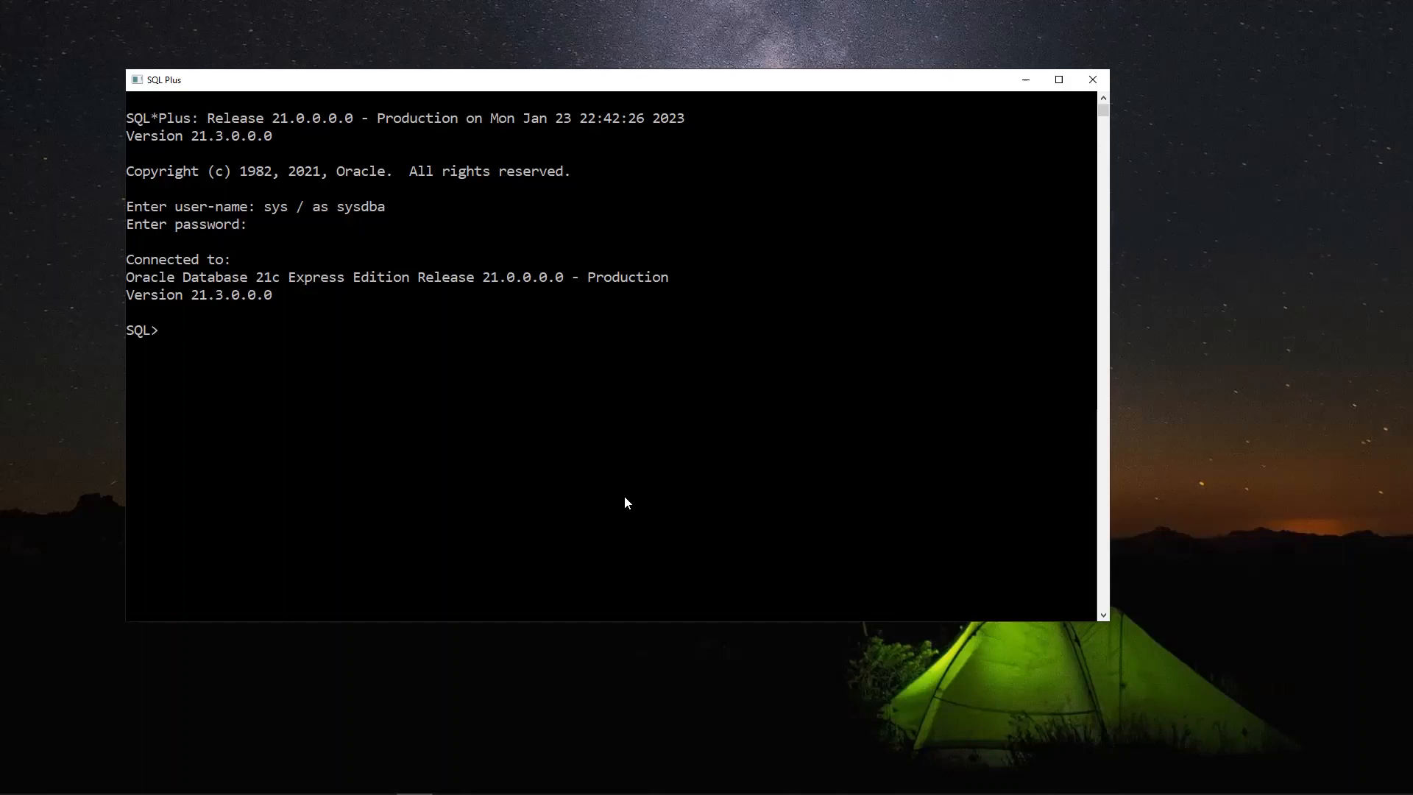
# Run select pdb_name from dba_pdbs; and highlight the XEPDB1 name among the listed PDBs
pyautogui.write('select pdb_name fro')
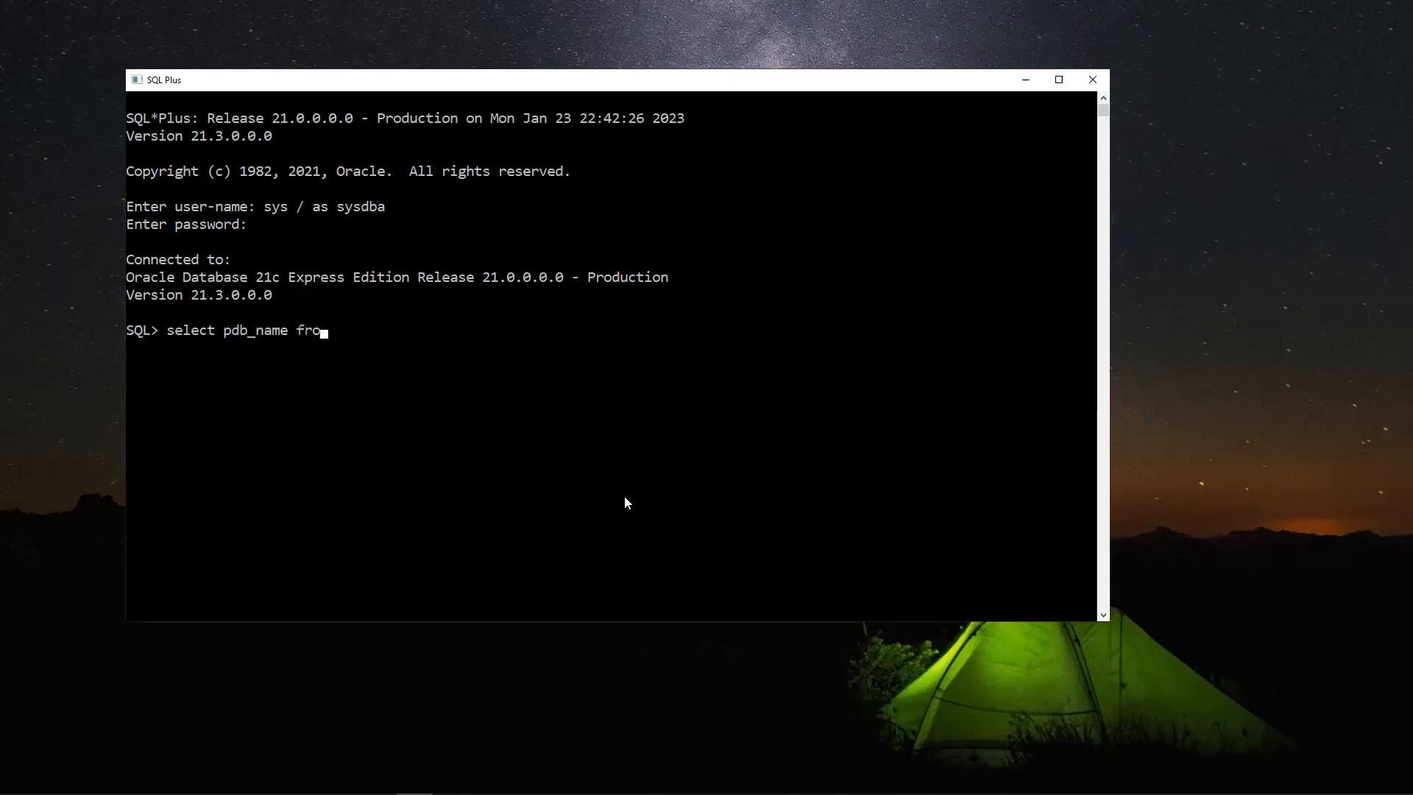
pyautogui.write('m dba_pdbs;')
pyautogui.press('Return')
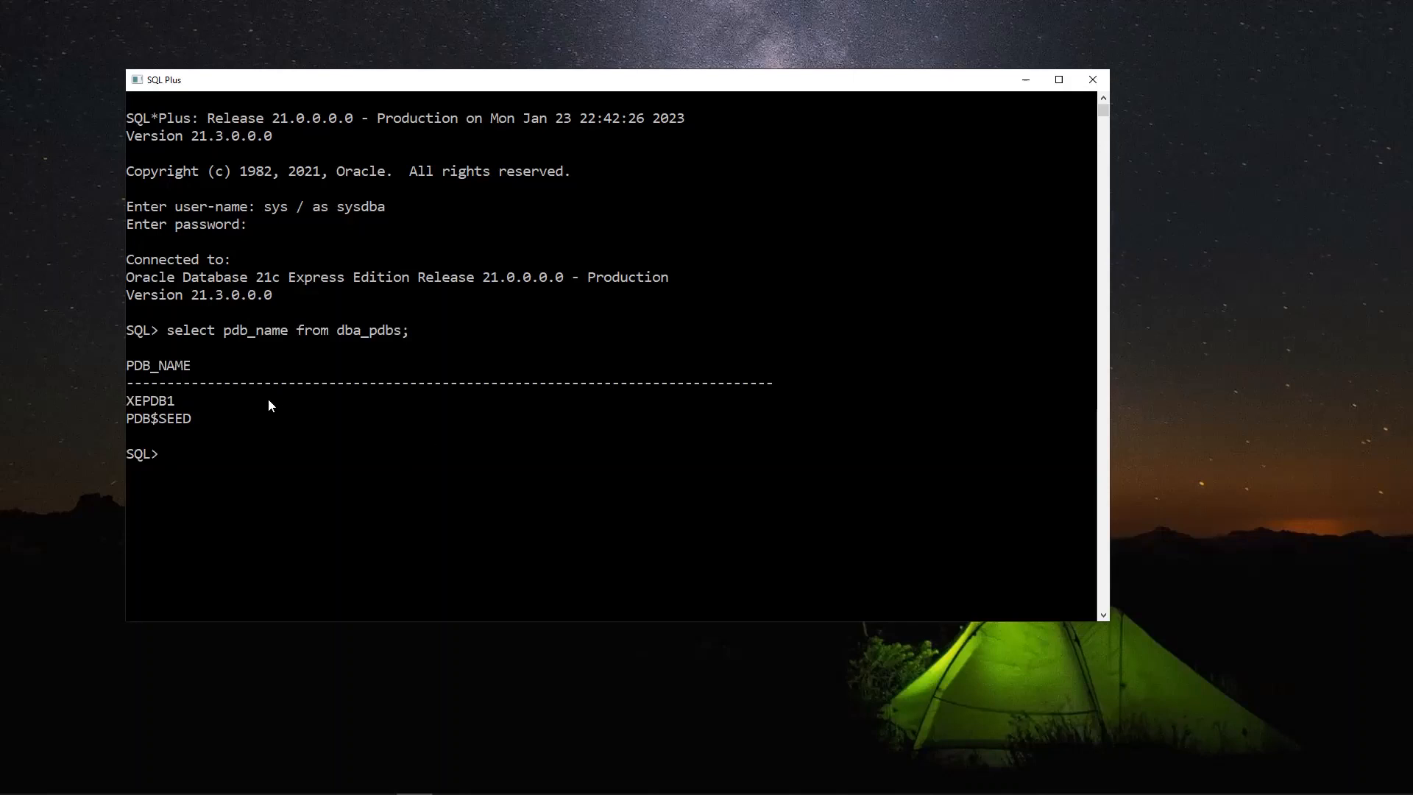
pyautogui.moveTo(186, 412); pyautogui.dragTo(129, 412)
pyautogui.click(147, 402)
pyautogui.moveTo(180, 400); pyautogui.dragTo(129, 403)
pyautogui.hotkey('ctrl', 'c')
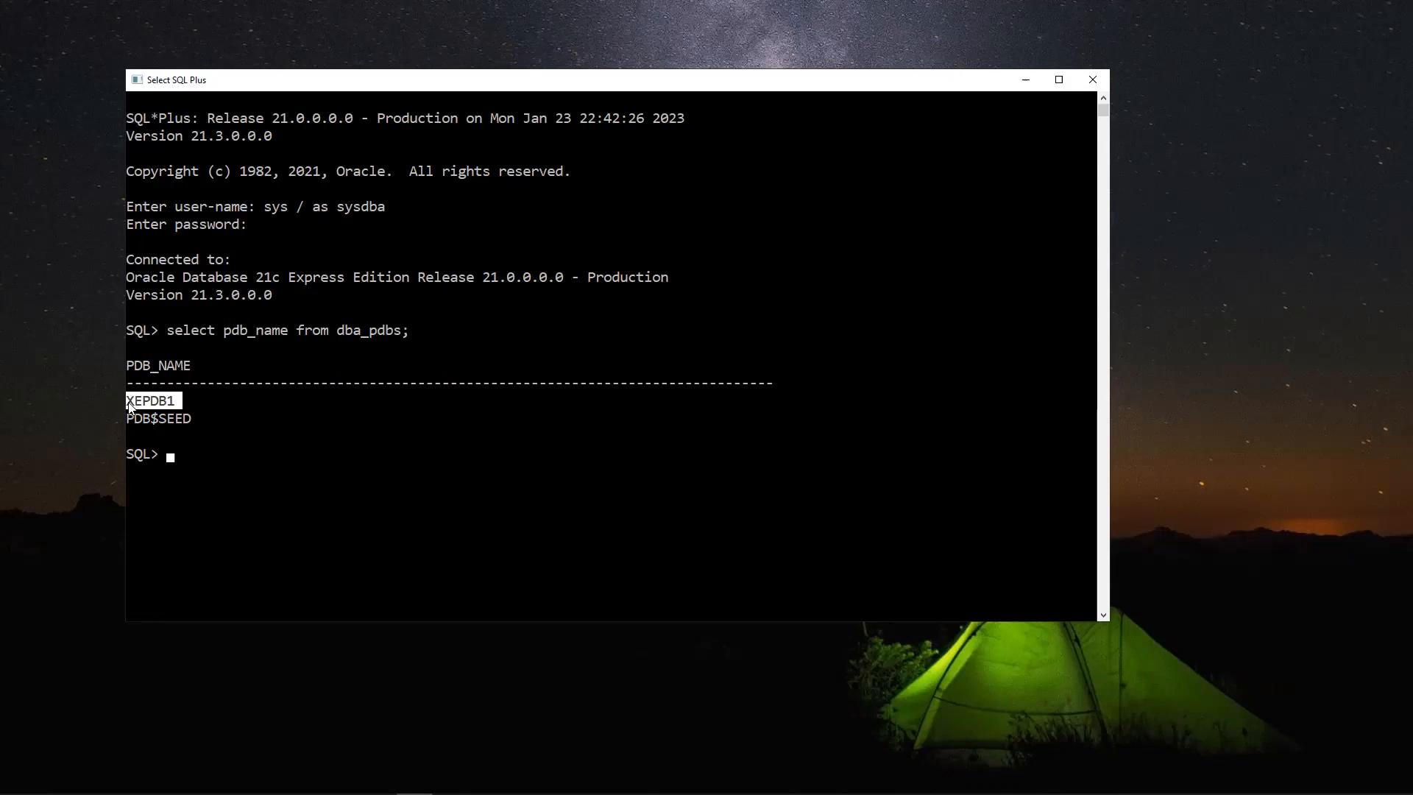
pyautogui.click(200, 453)
pyautogui.click(164, 454)
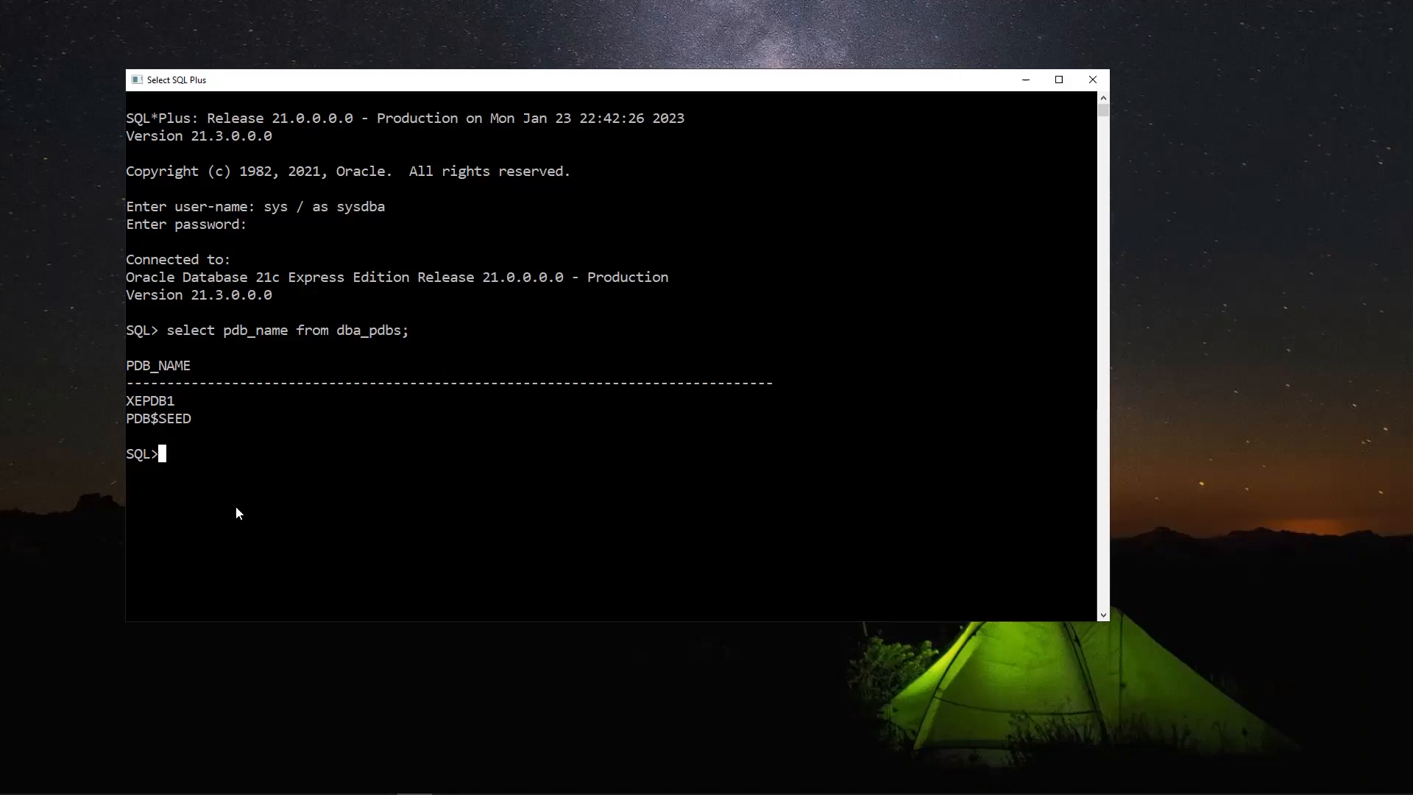
# Run alter session set container=XEPDB1; pasting XEPDB1 copied from the query output
pyautogui.press('Escape')
pyautogui.write('alter se')
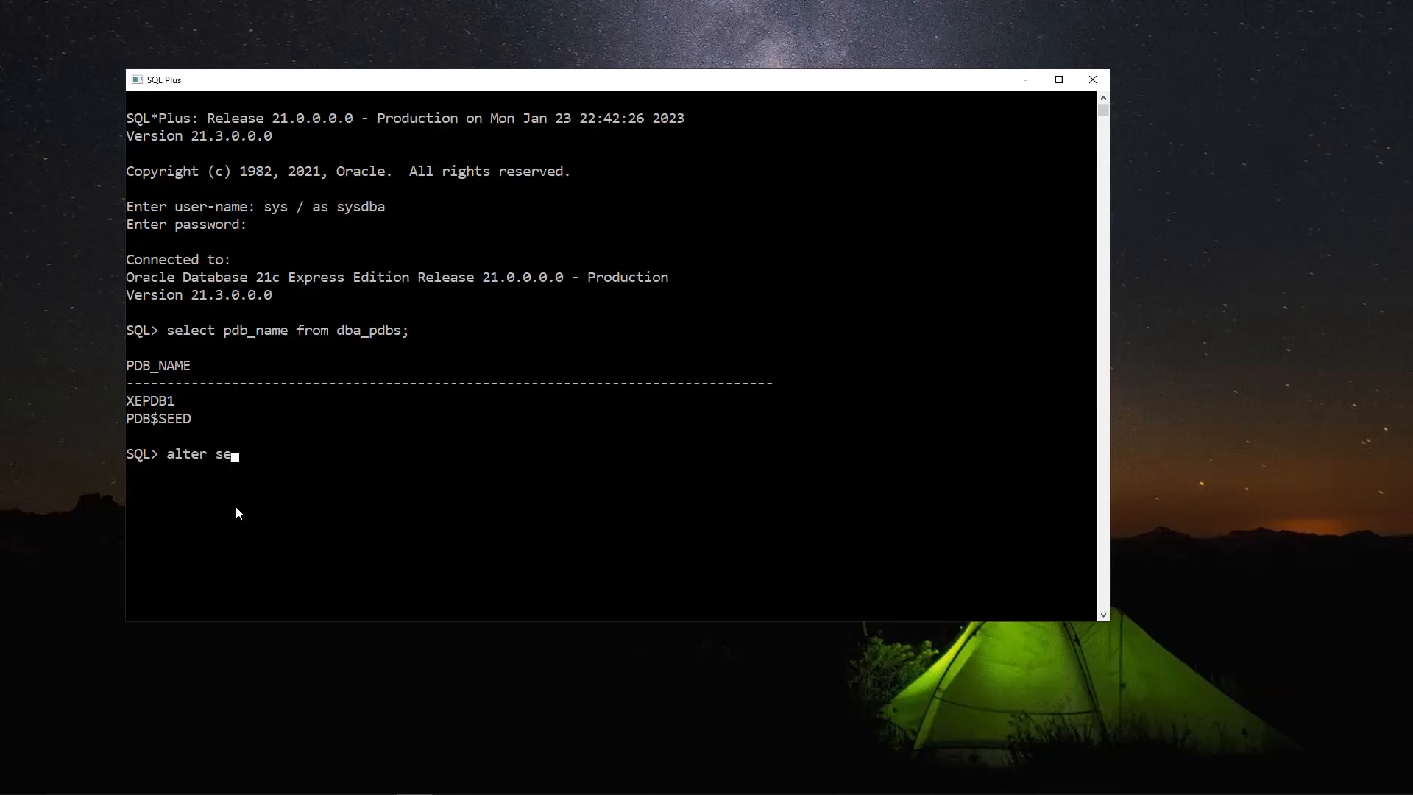
pyautogui.write('ssion set container')
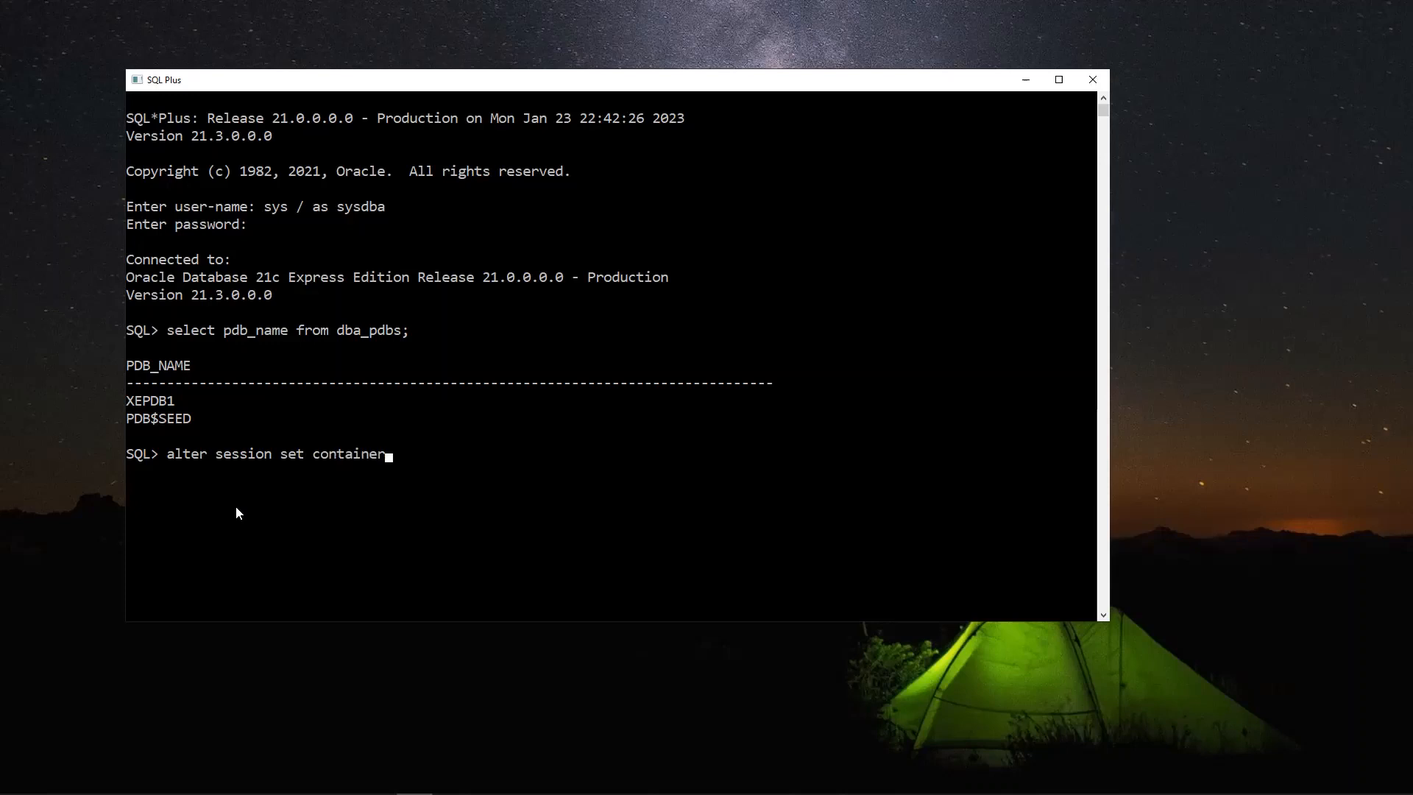
pyautogui.write('=')
pyautogui.doubleClick(156, 400)
pyautogui.rightClick(156, 400)
pyautogui.rightClick(366, 446)
pyautogui.write(';')
pyautogui.press('Return')
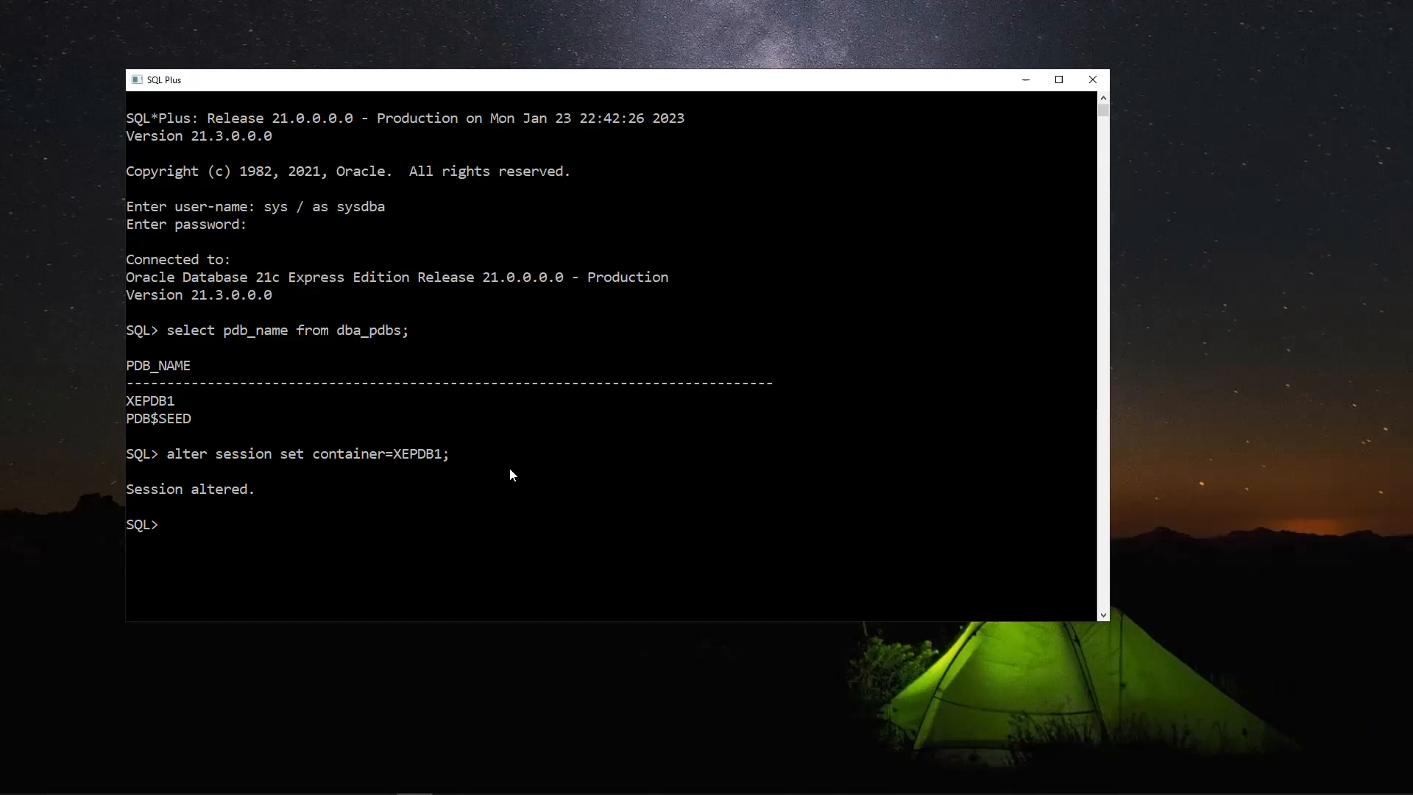
# Create user leydba identified by a password
pyautogui.write('create user leydba')
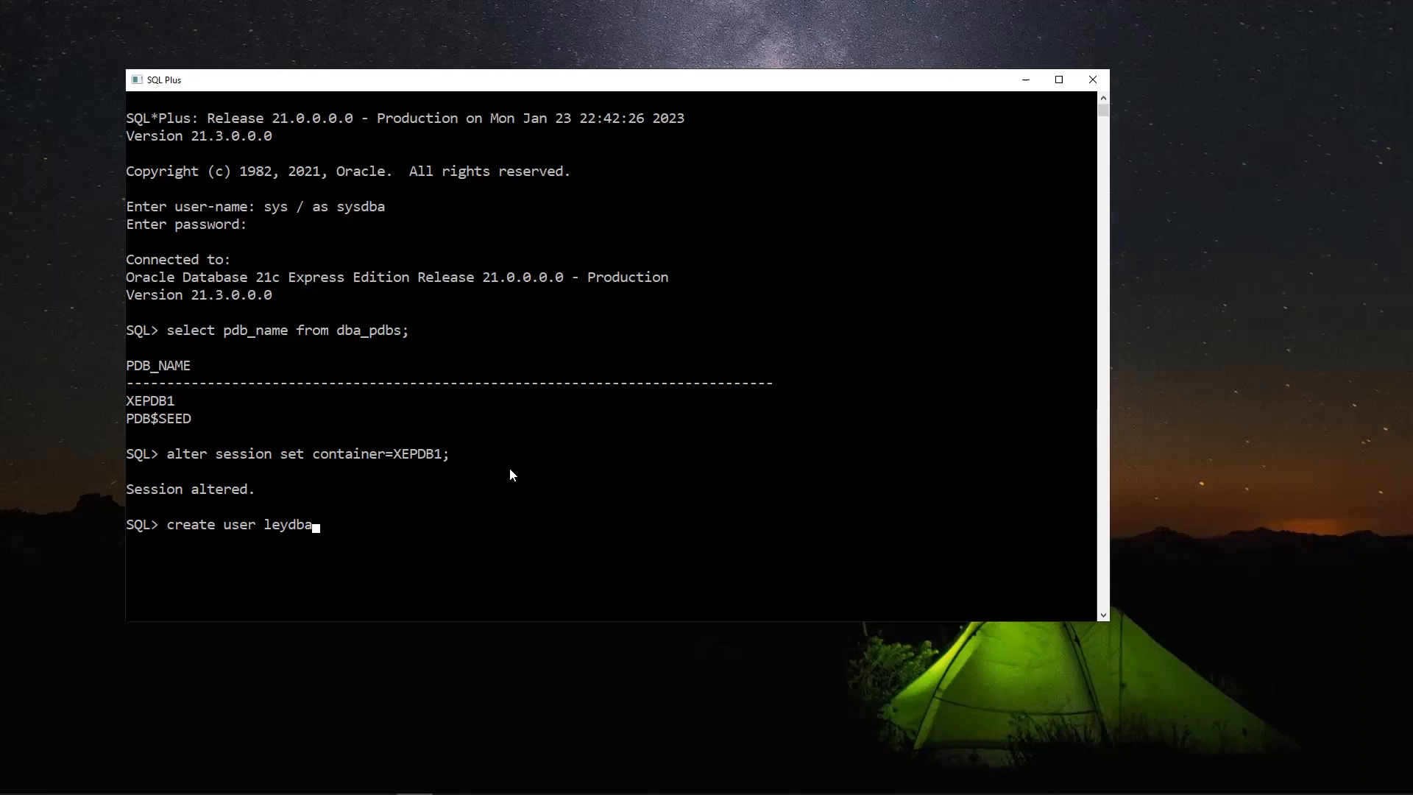
pyautogui.write('identified by password;')
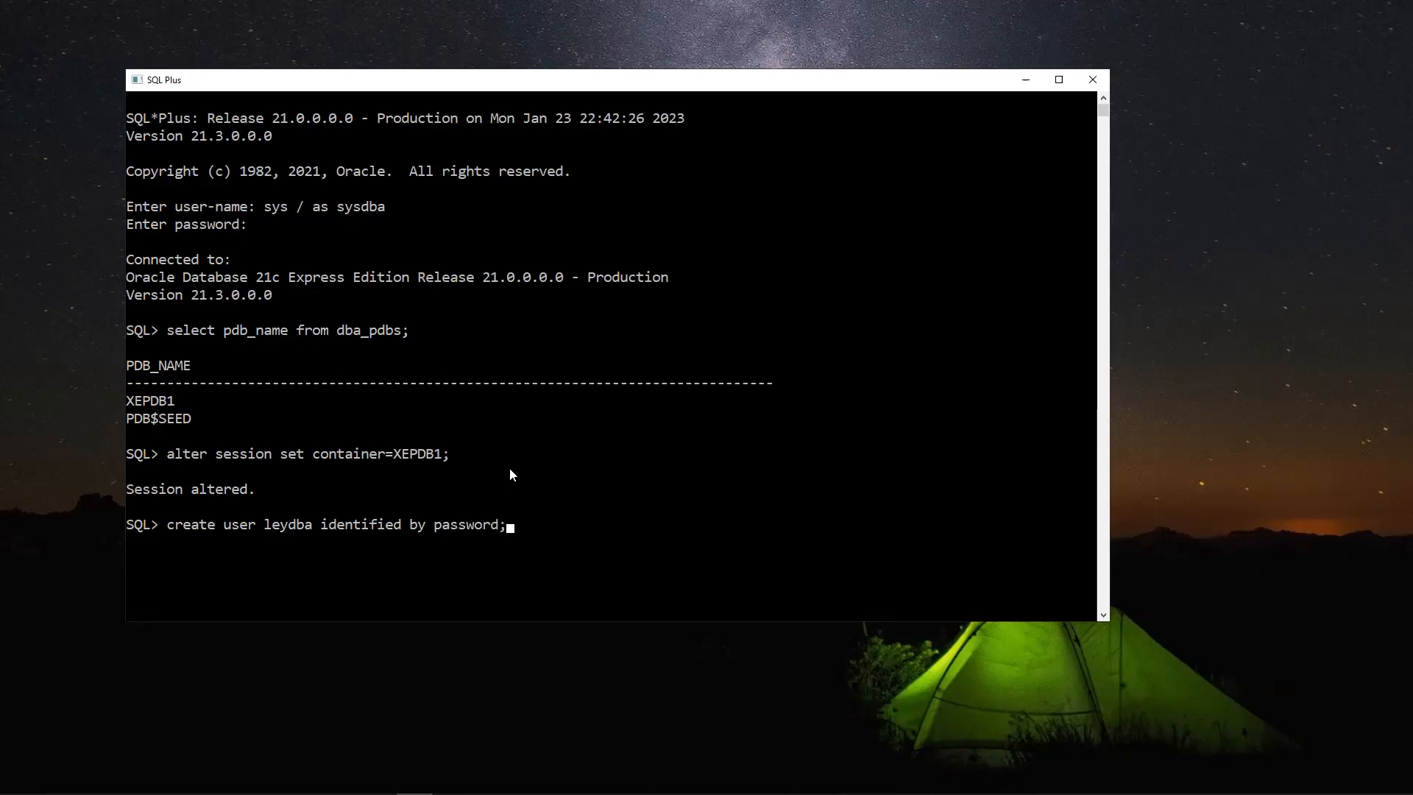
pyautogui.press('Return')
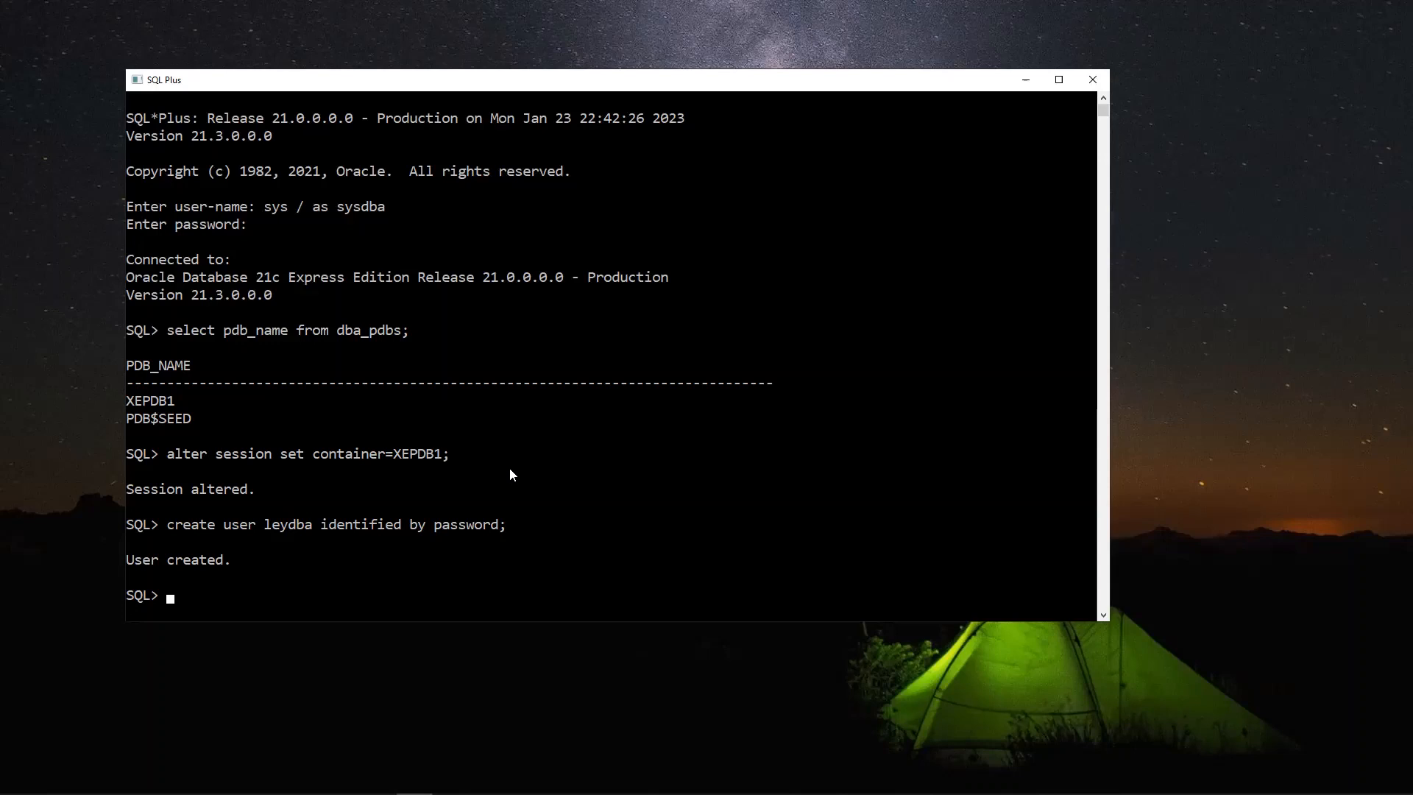
# Run show user to confirm the session is still connected as SYS
pyautogui.write('show')
pyautogui.write('user')
pyautogui.press('Return')
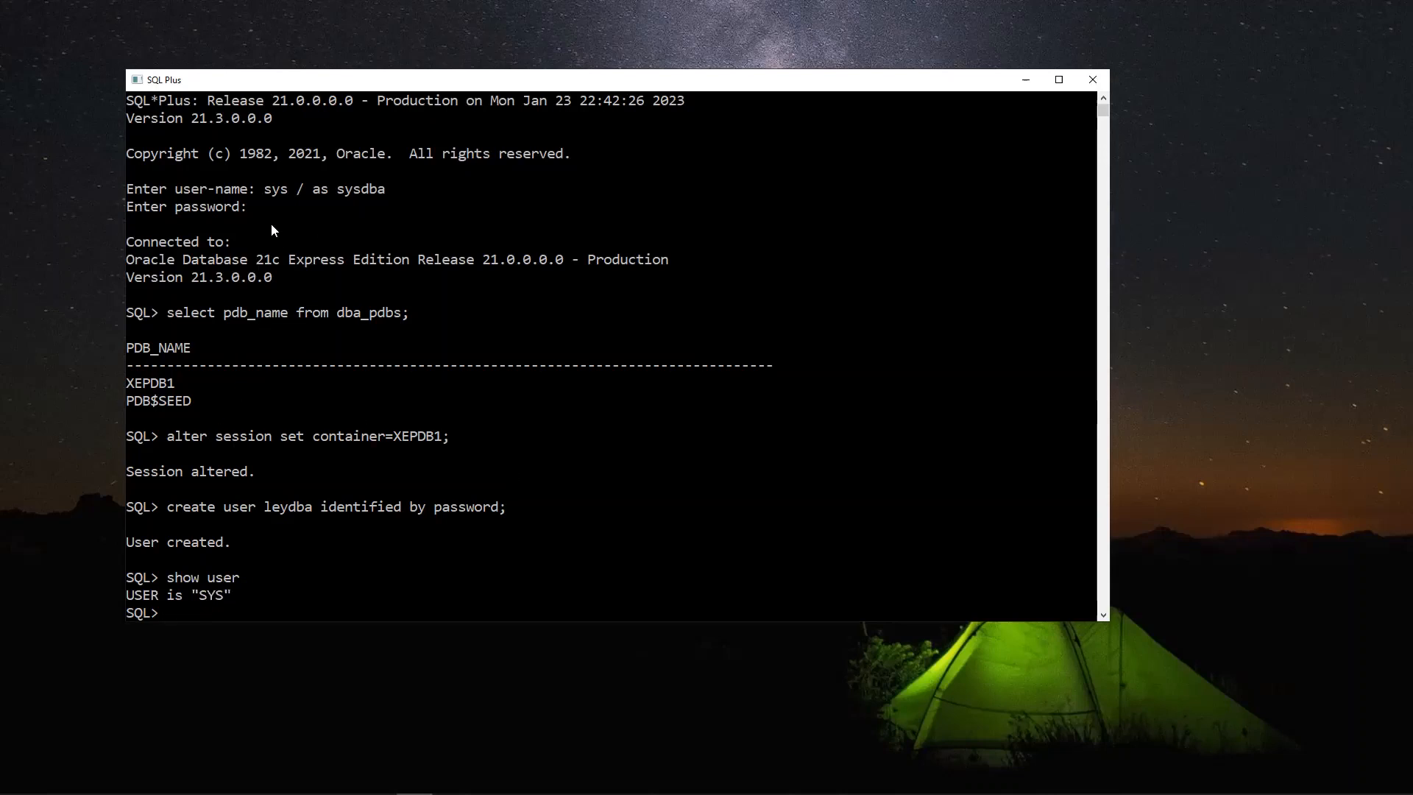
pyautogui.moveTo(266, 188); pyautogui.dragTo(386, 190)
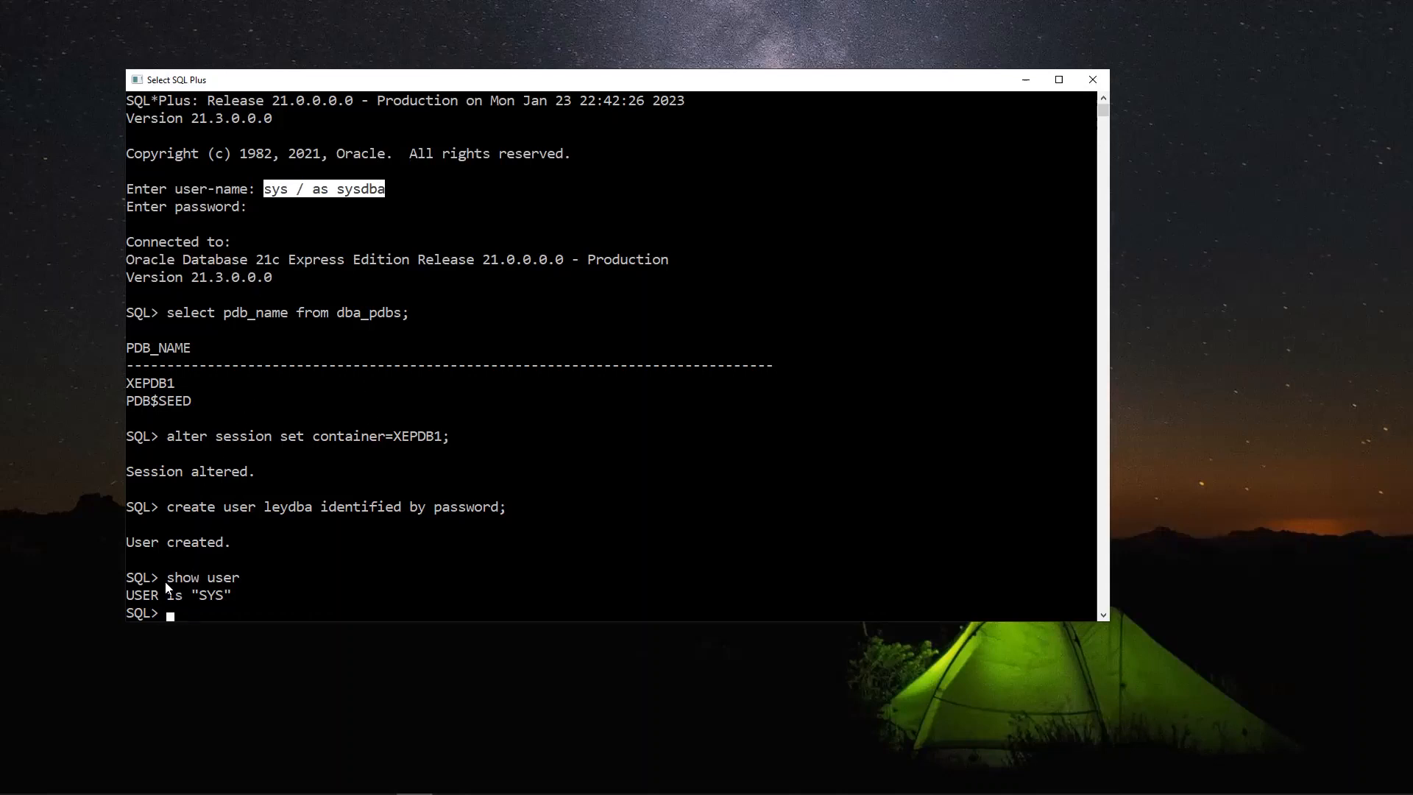
pyautogui.moveTo(161, 578); pyautogui.dragTo(235, 597)
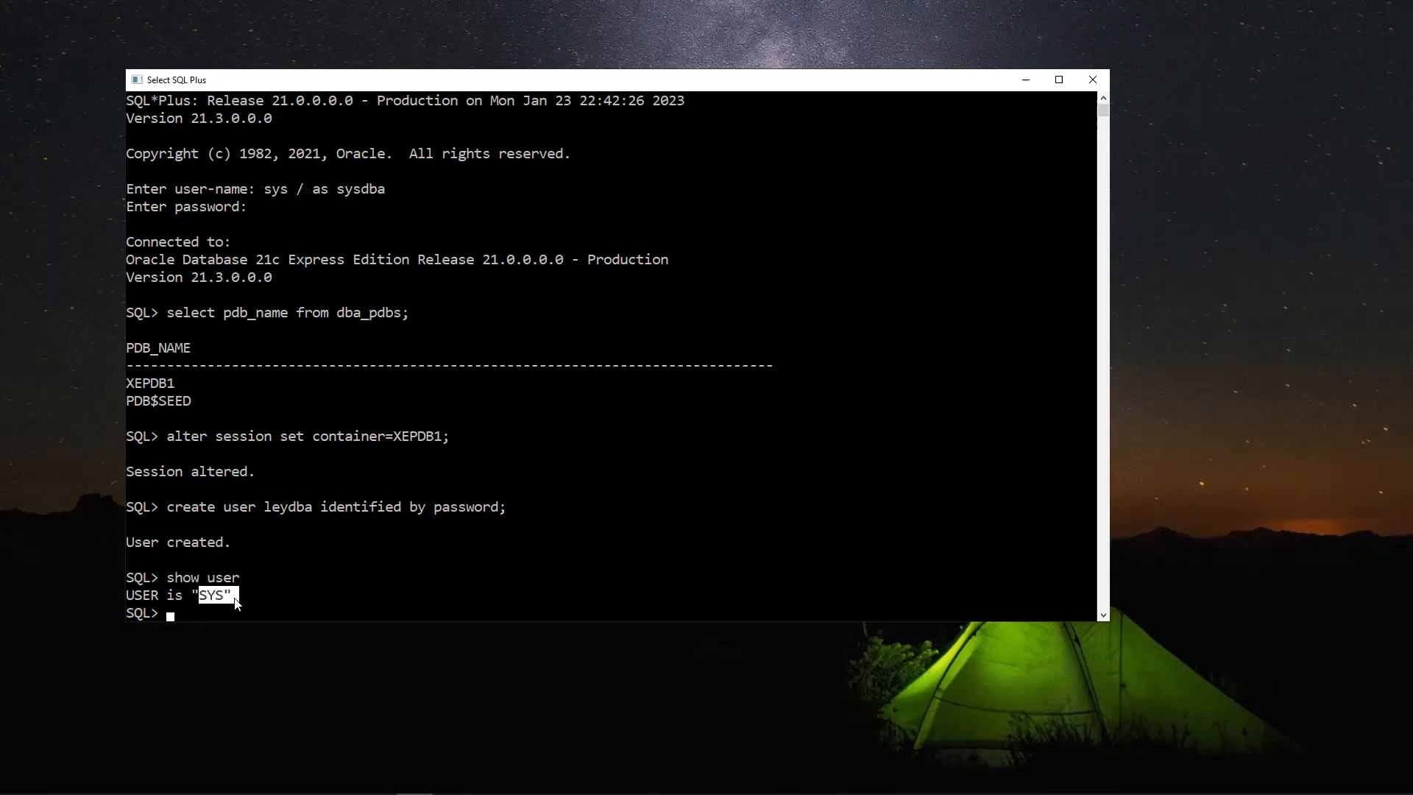
pyautogui.click(176, 611)
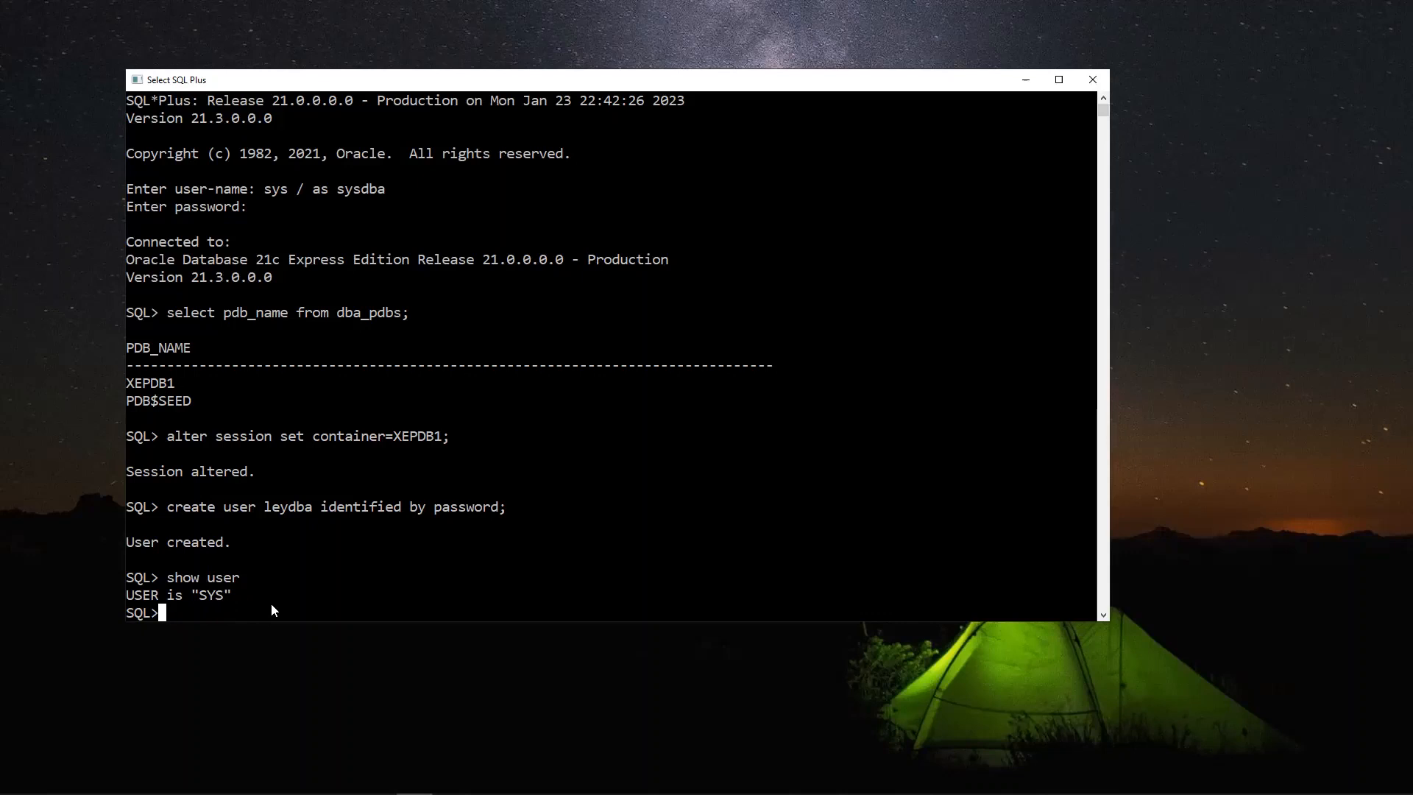
# Run grant dba to leydba; and check the Grant succeeded message
pyautogui.write('grant dba to ley')
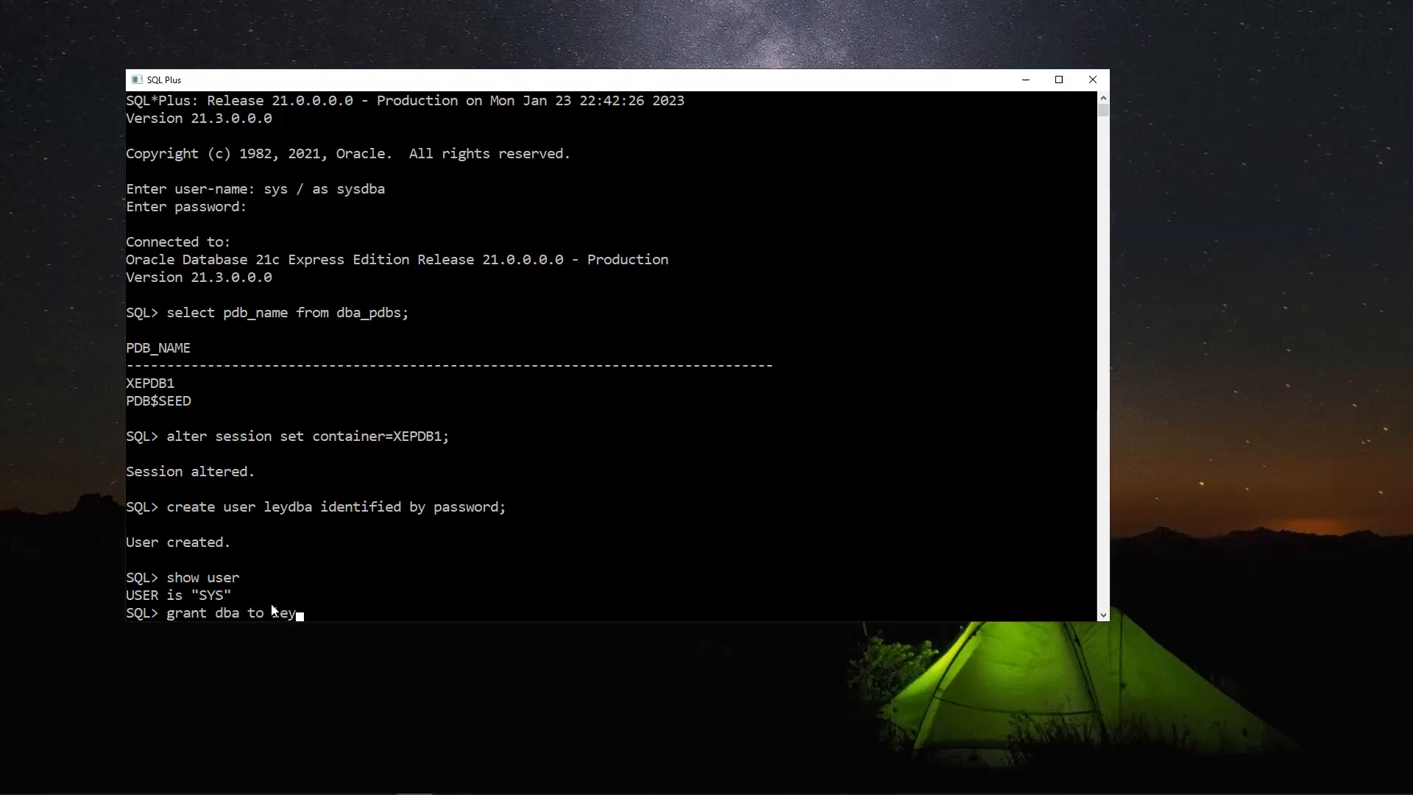
pyautogui.write('dba;')
pyautogui.press('Return')
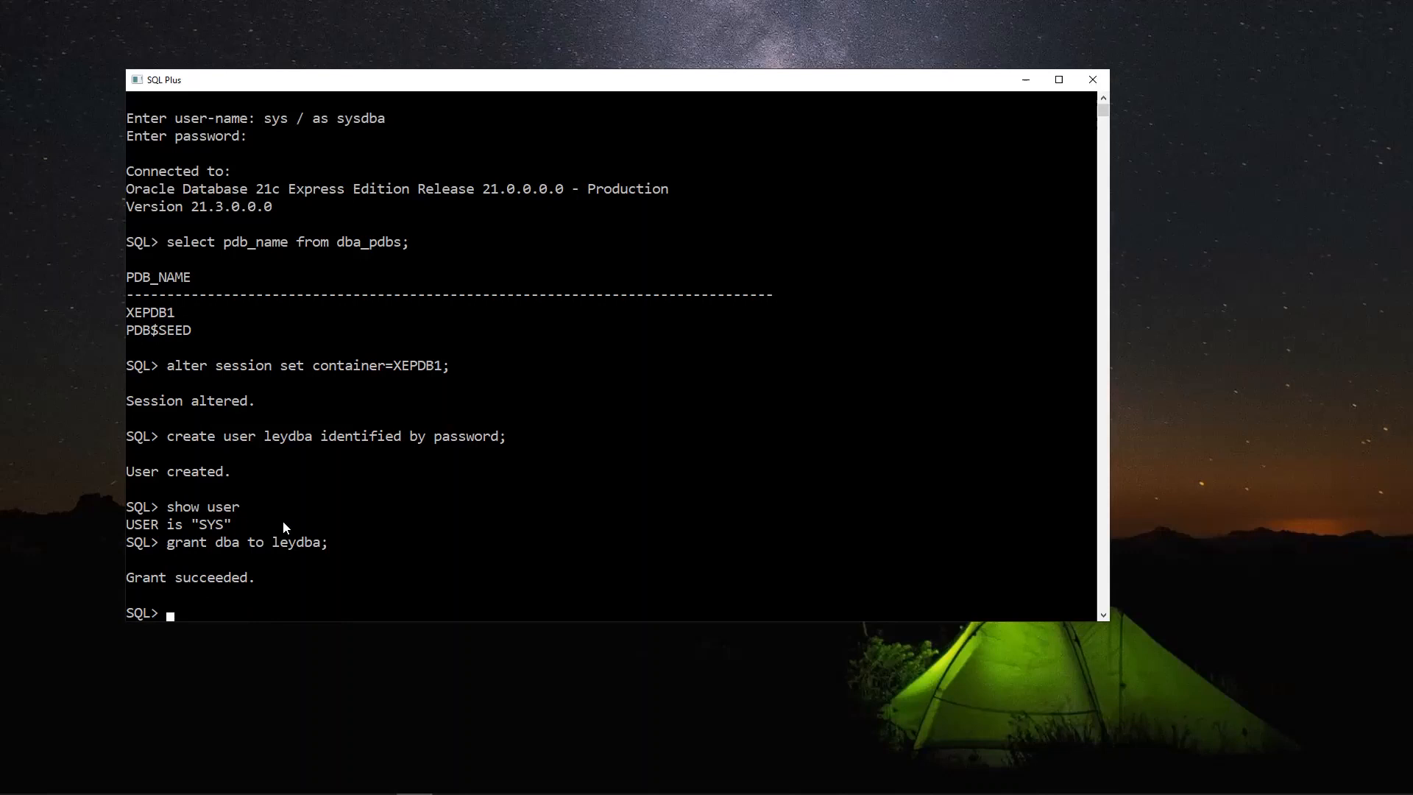
pyautogui.scroll(-1, 282, 520)
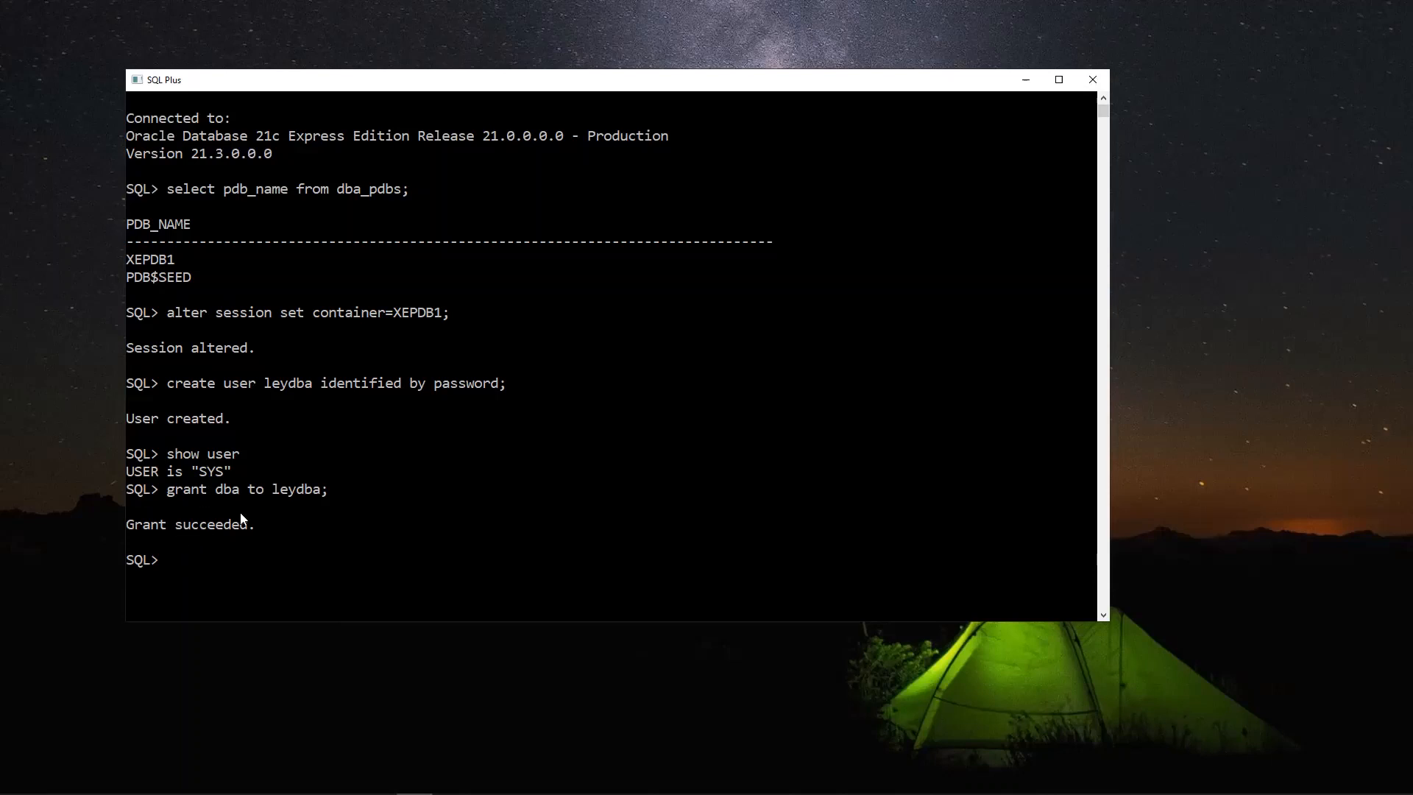
pyautogui.moveTo(273, 490); pyautogui.dragTo(318, 499)
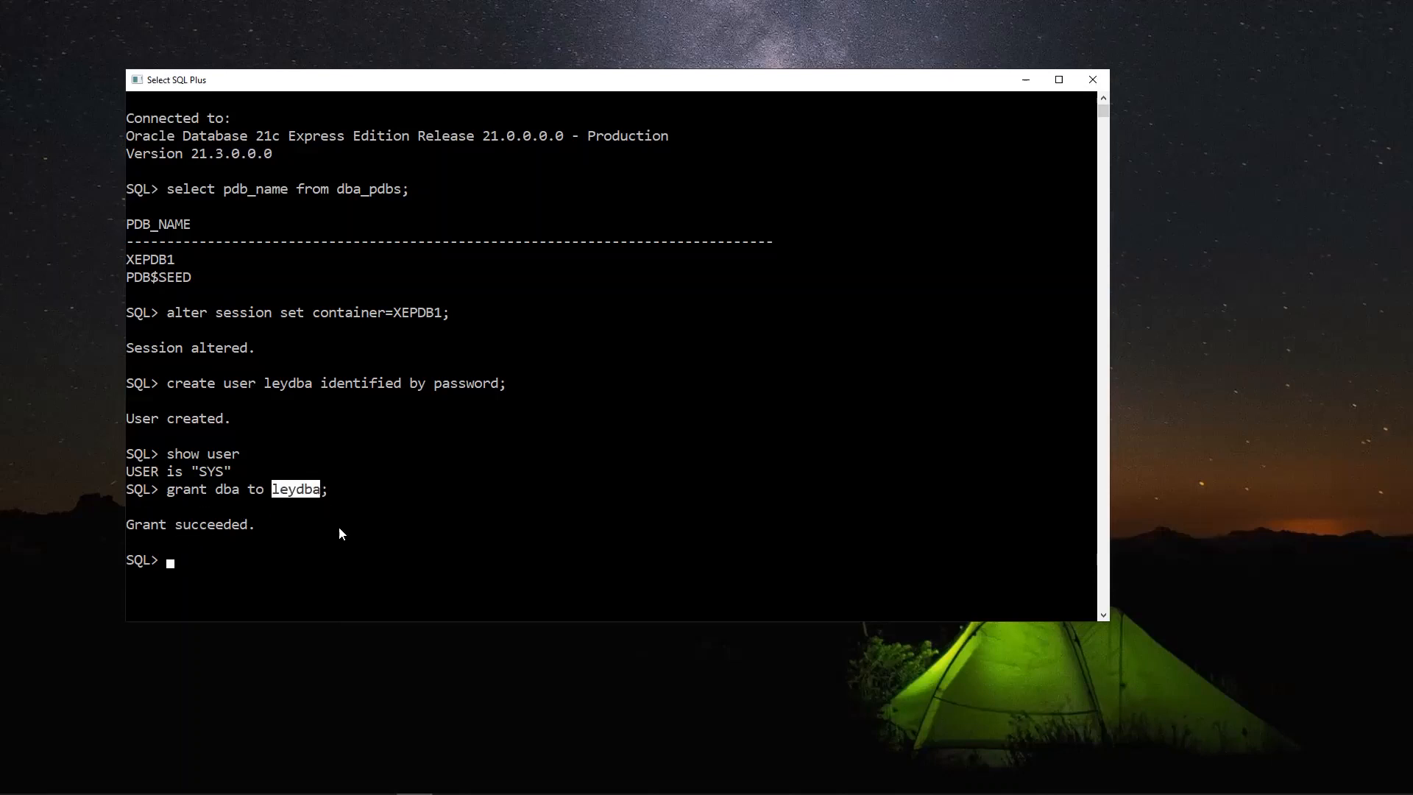